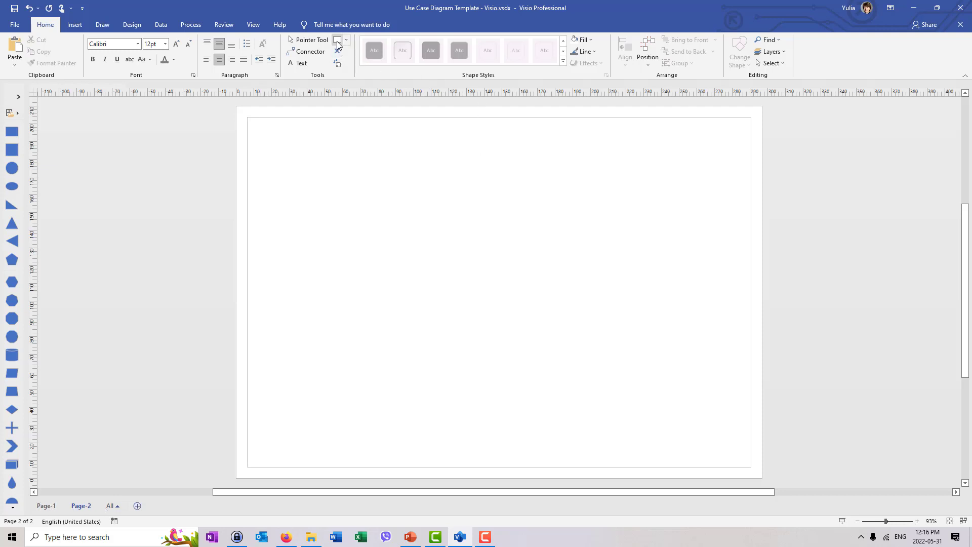
Step: Draw a system boundary rectangle about 139 mm wide and 150 mm high on Page-2 and give it a dark outline
click(43, 506)
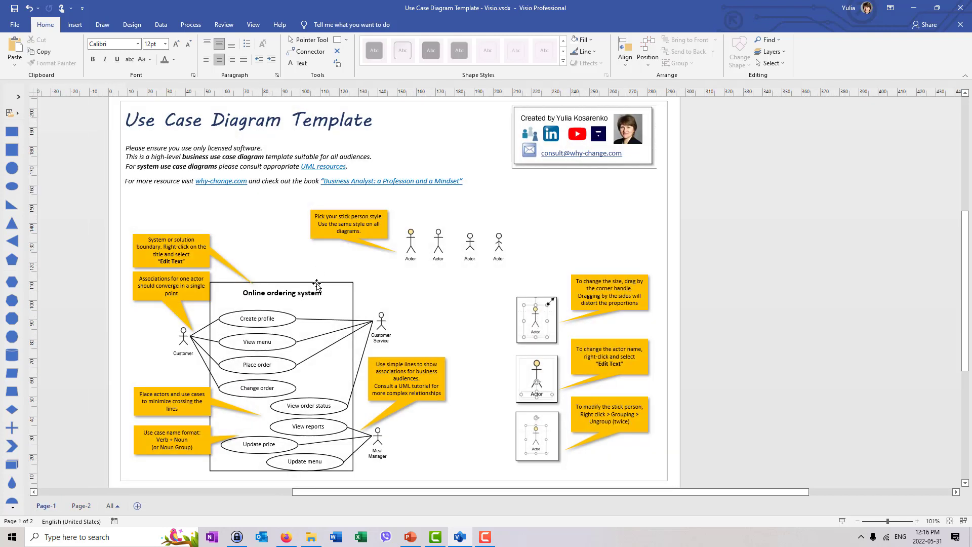
click(317, 285)
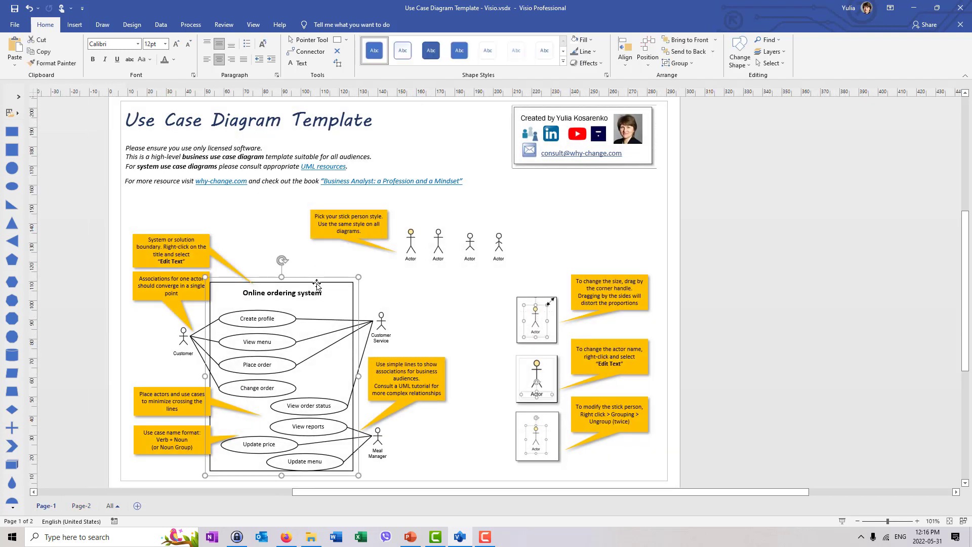
click(81, 506)
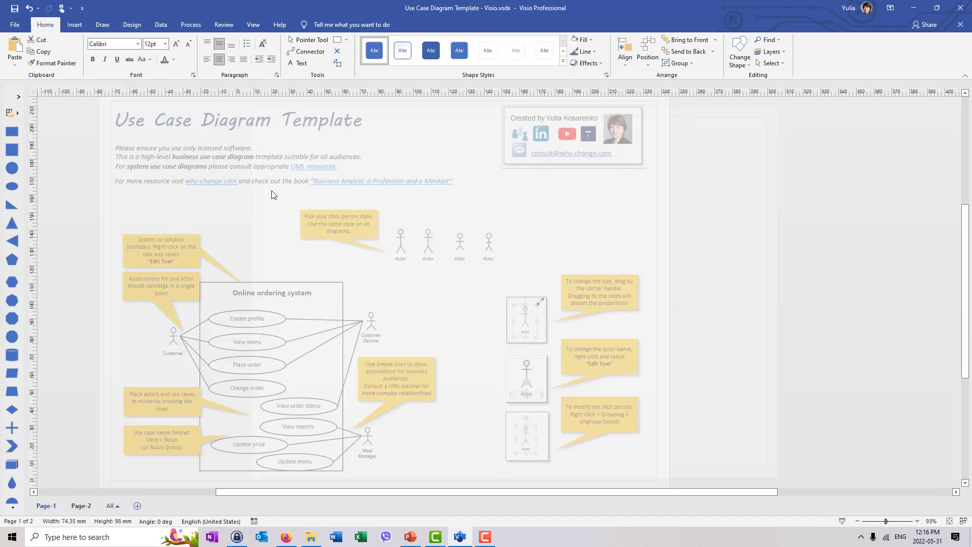
click(337, 40)
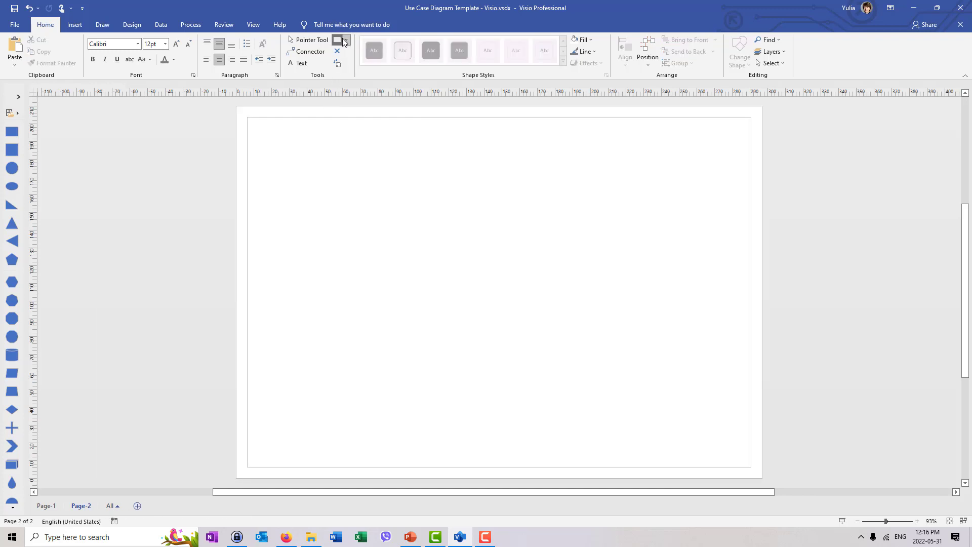
drag(353, 168, 590, 375)
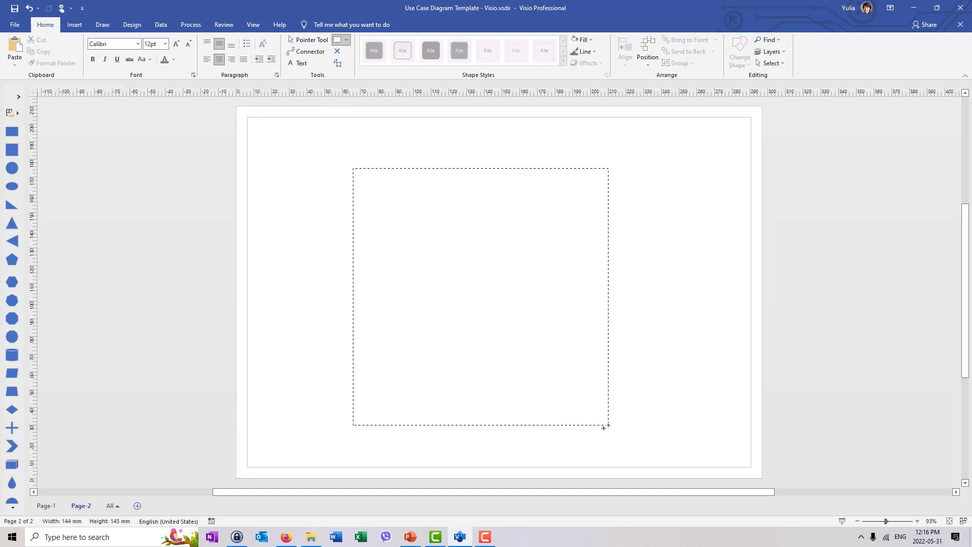
drag(603, 428, 599, 434)
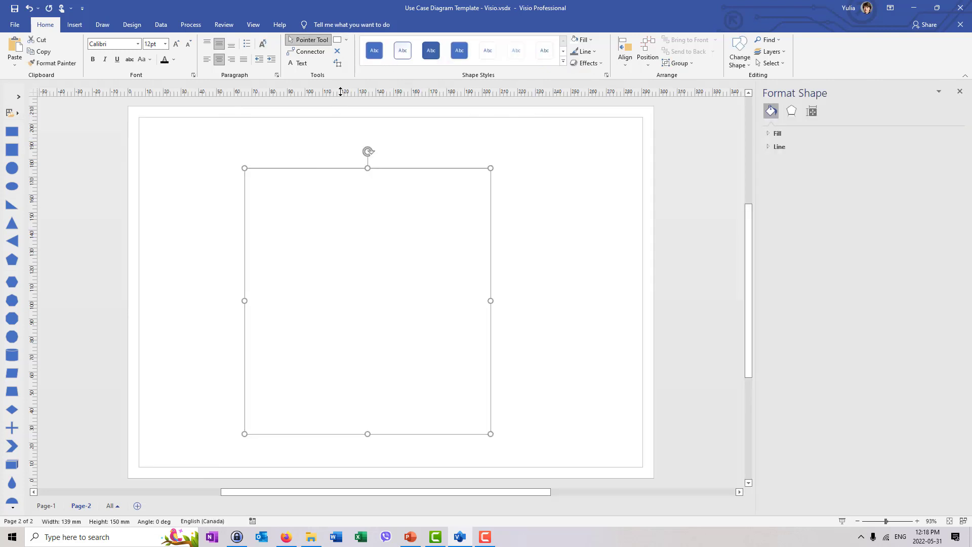
click(592, 52)
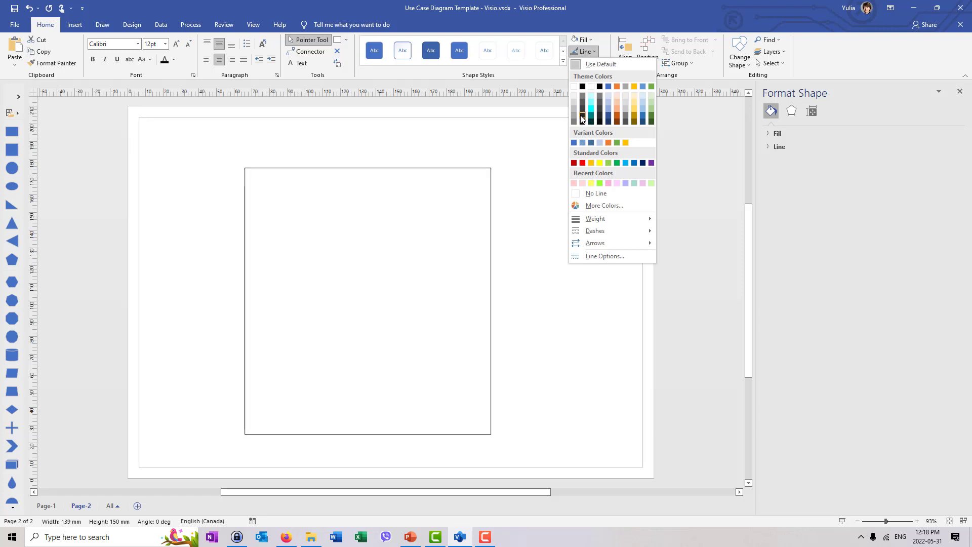
click(582, 118)
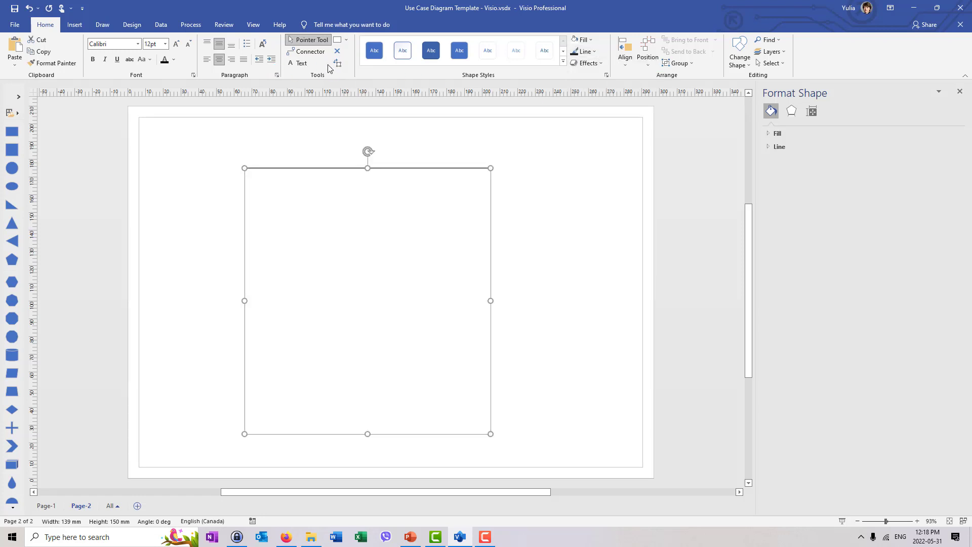
click(304, 63)
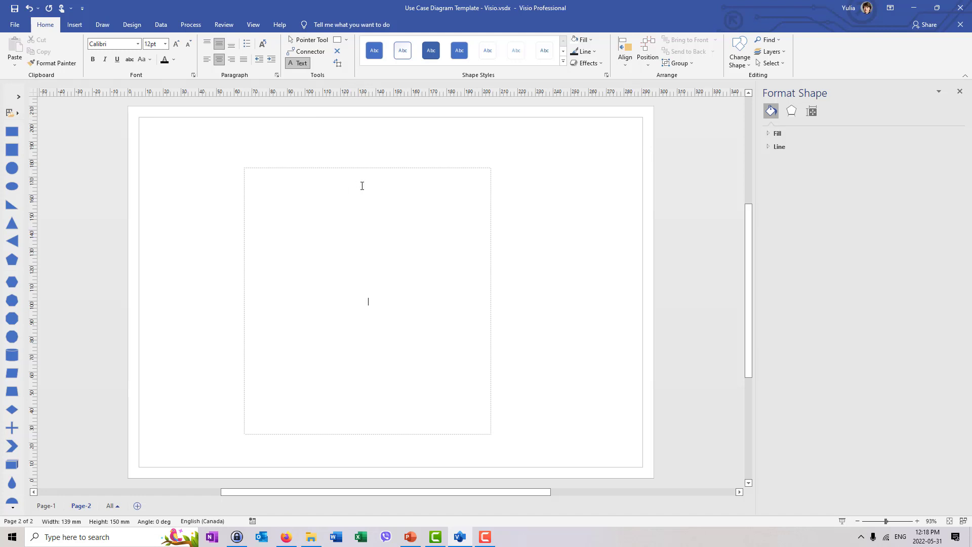
click(306, 39)
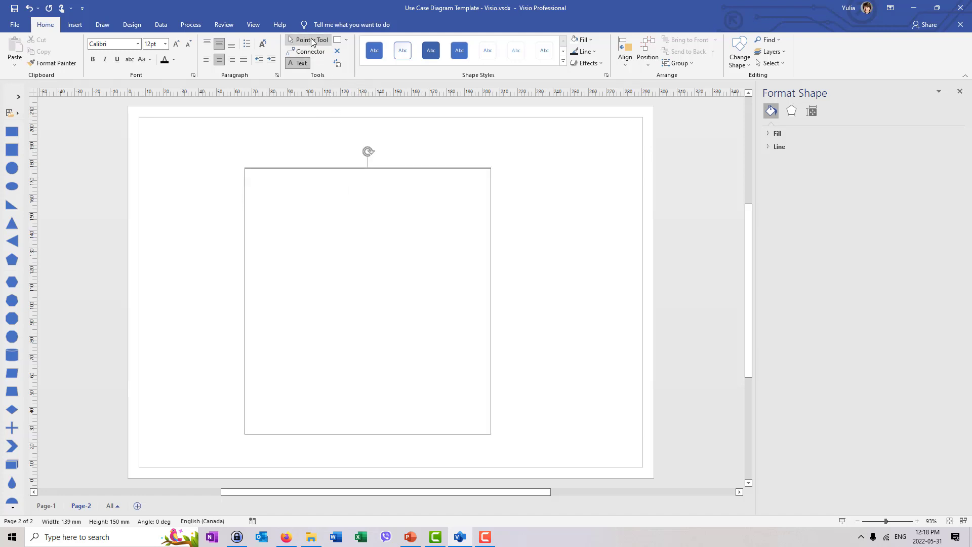
click(383, 115)
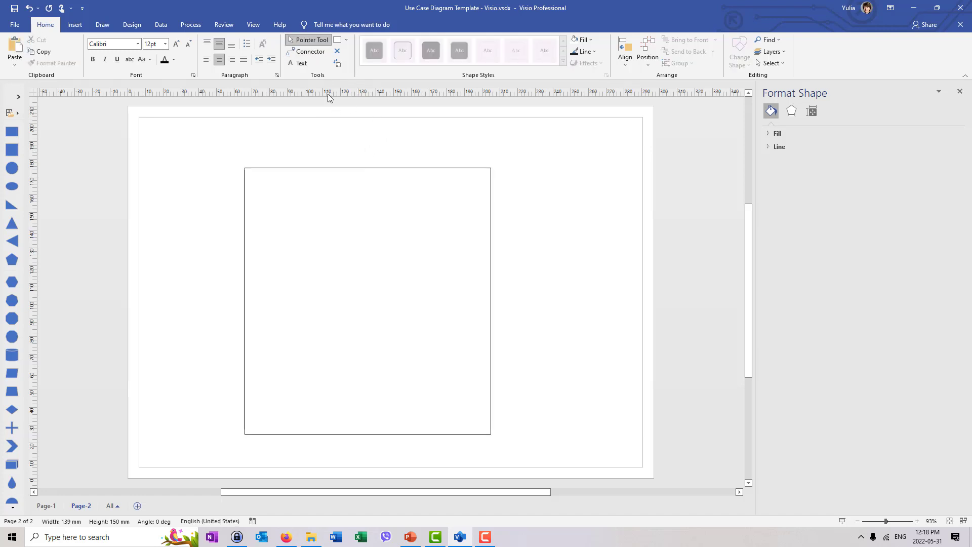
Step: Add a text box about 139 mm by 9 mm along the rectangle's upper edge reading "Online ordering system"
click(347, 40)
click(312, 63)
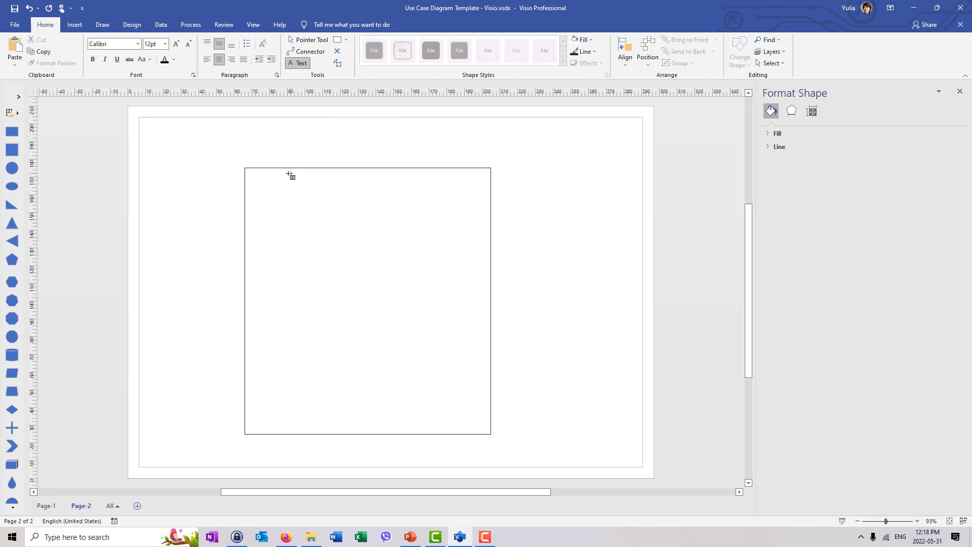
drag(245, 170, 490, 186)
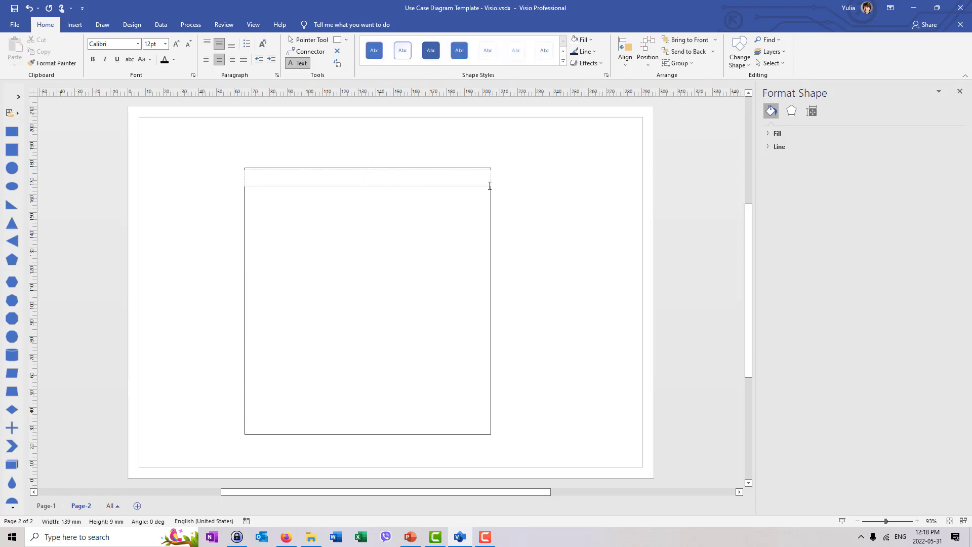
text(On)
key(BackSpace)
key(BackSpace)
key(BackSpace)
text(ine ordering system)
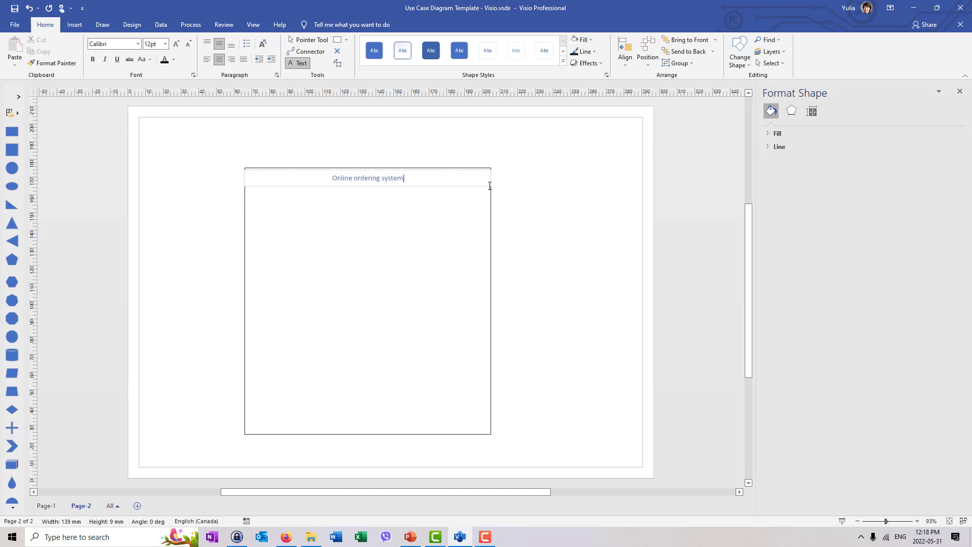
click(305, 40)
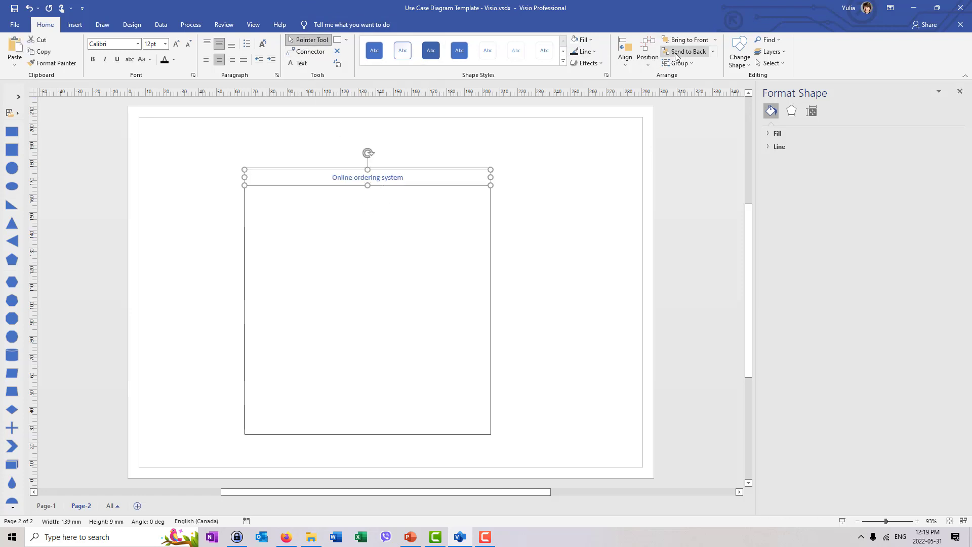
Step: Set the "Online ordering system" title box to No Line and its text colour to black
click(588, 51)
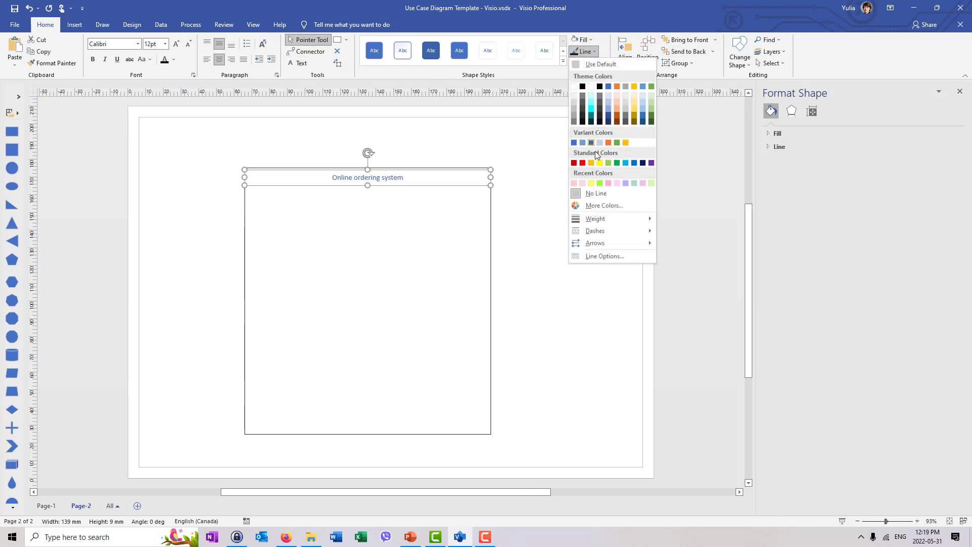
click(609, 196)
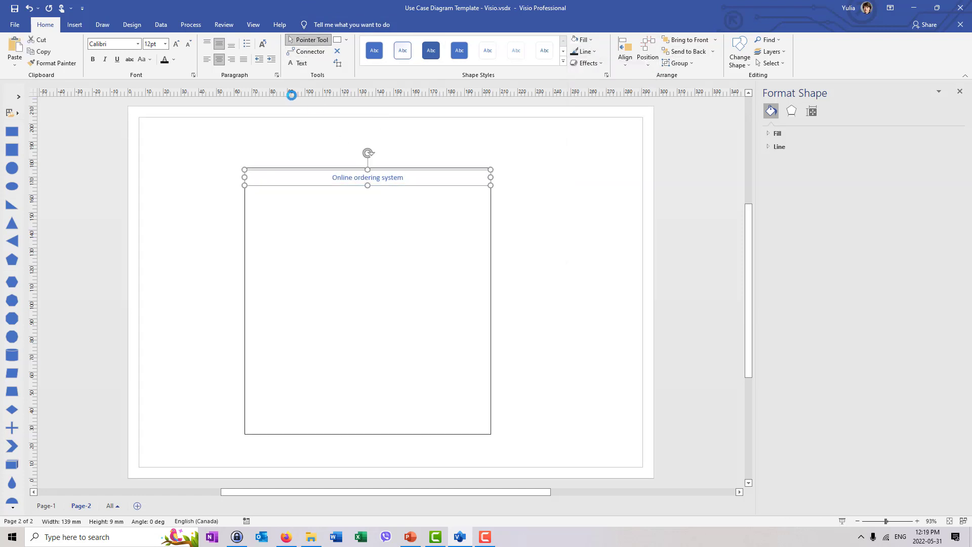
click(422, 188)
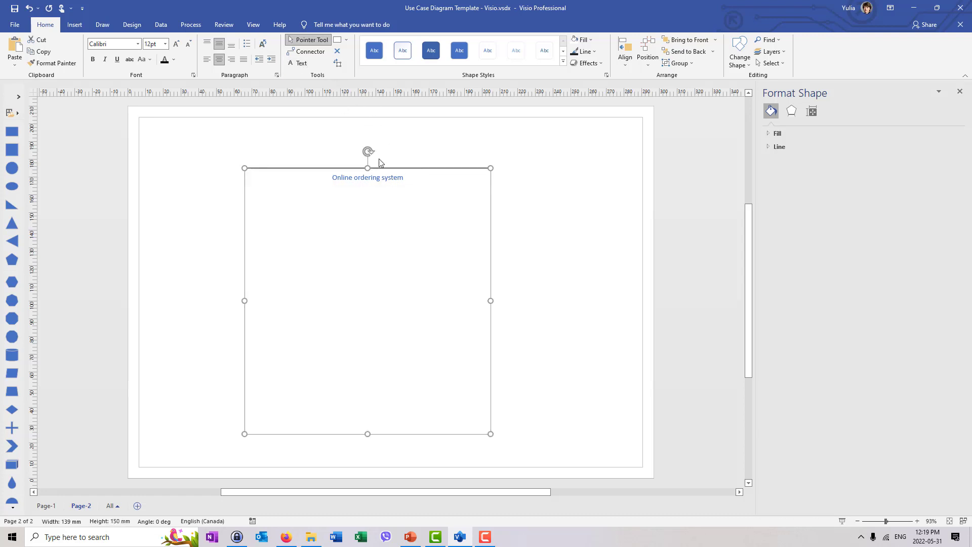
click(382, 177)
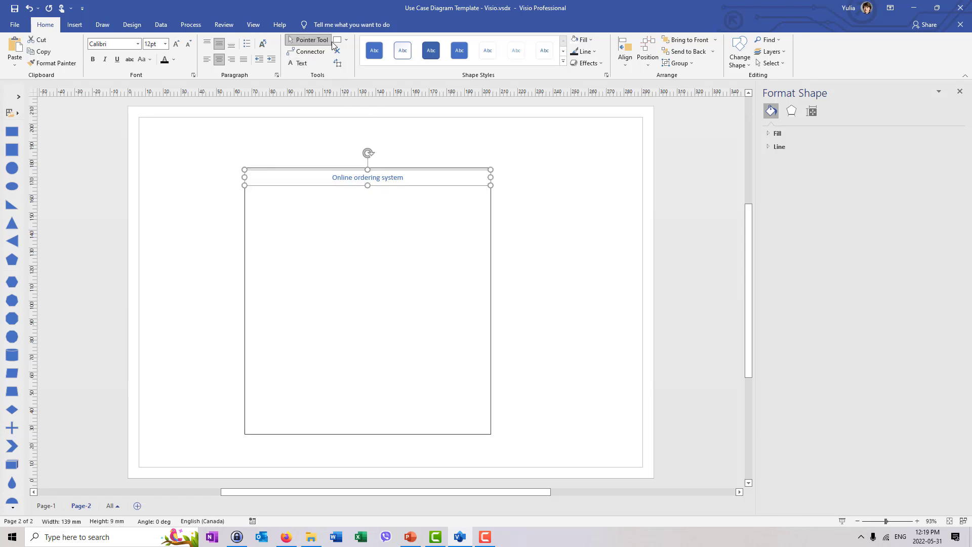
click(165, 59)
click(605, 220)
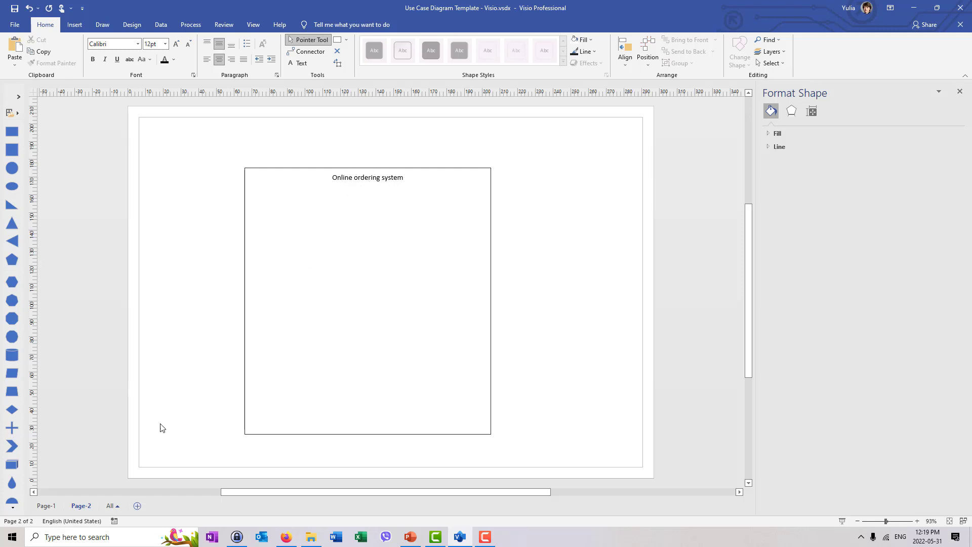
Step: Copy the third sample stick-figure actor from Page-1 to Page-2 and place it left of the boundary, near its upper corner
click(46, 506)
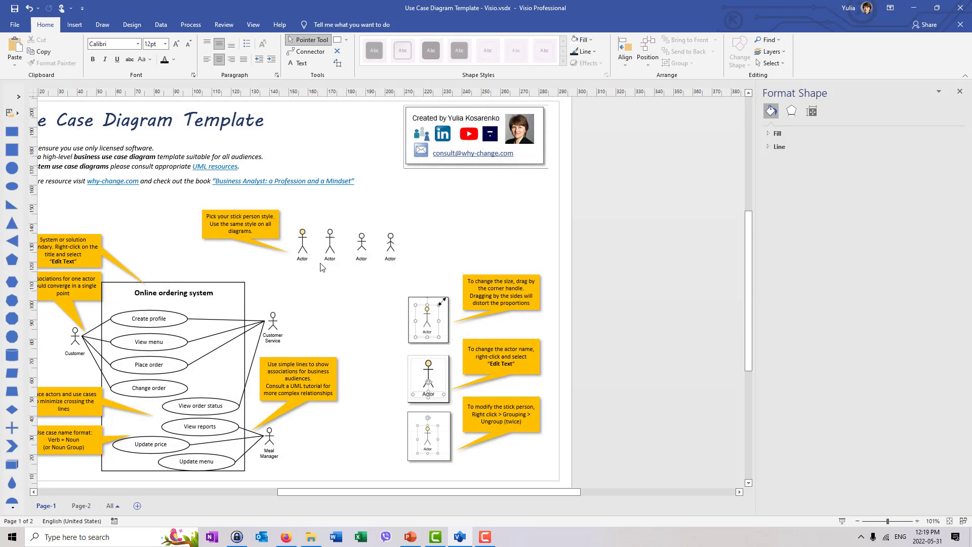
click(362, 241)
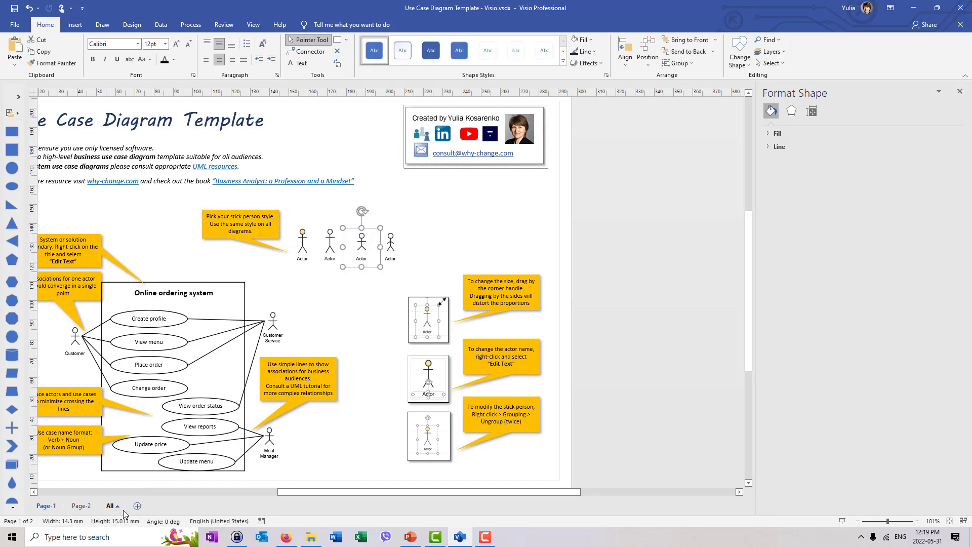
click(80, 505)
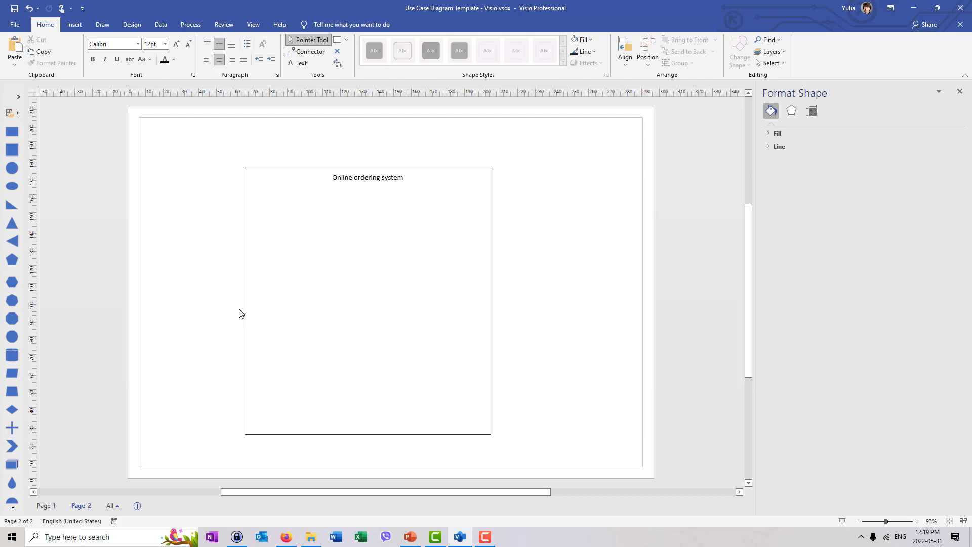
key(ctrl+v)
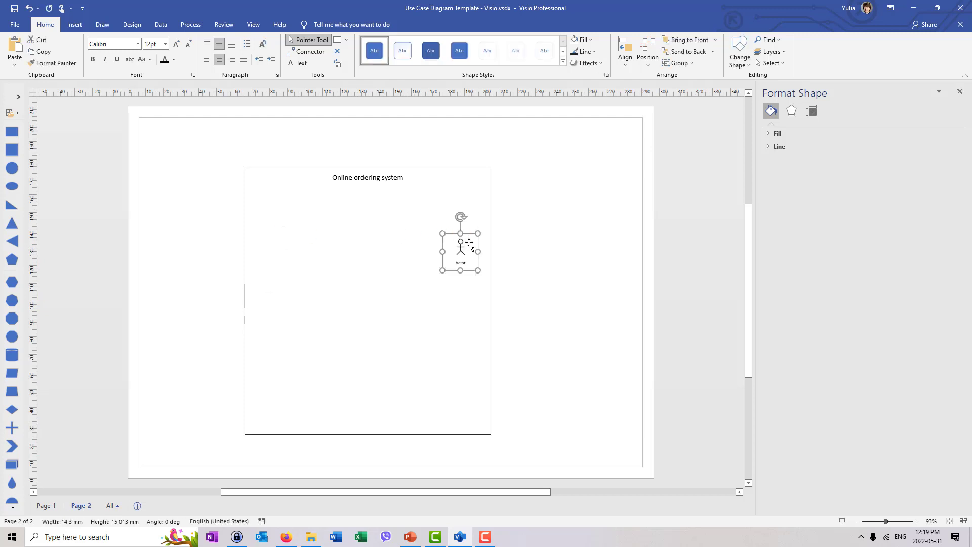
drag(463, 243, 185, 196)
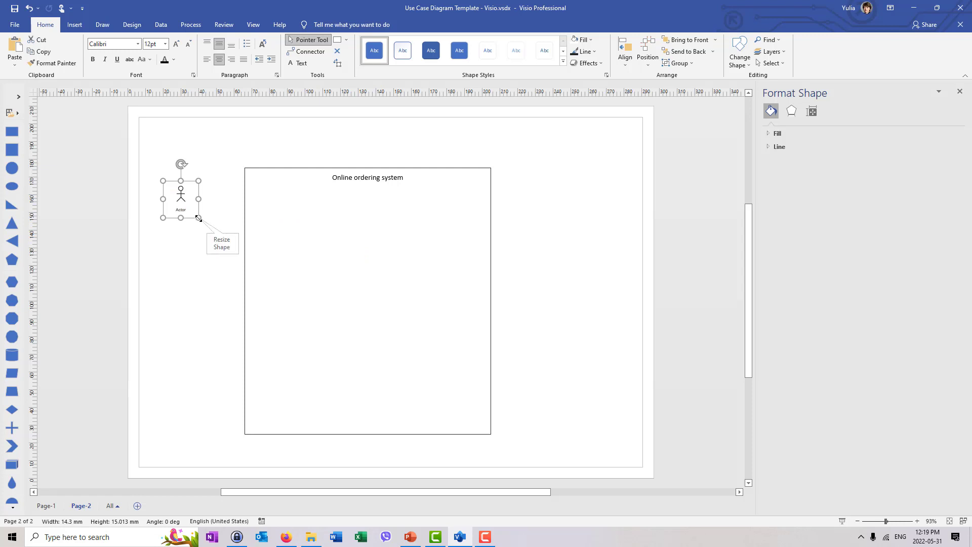
Step: Enlarge the actor proportionally to about 24 mm by 25 mm and move it closer to the boundary's left edge
drag(199, 218, 215, 235)
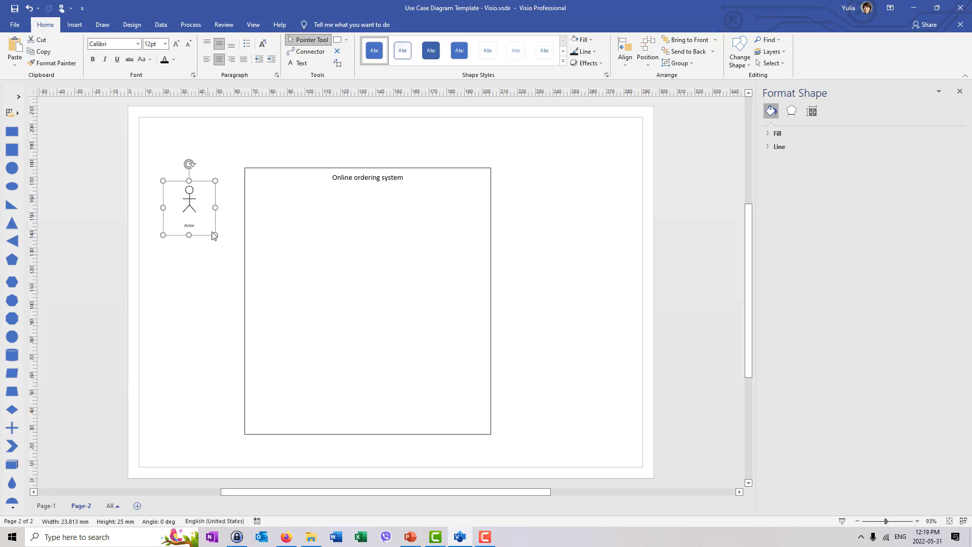
drag(188, 195, 212, 200)
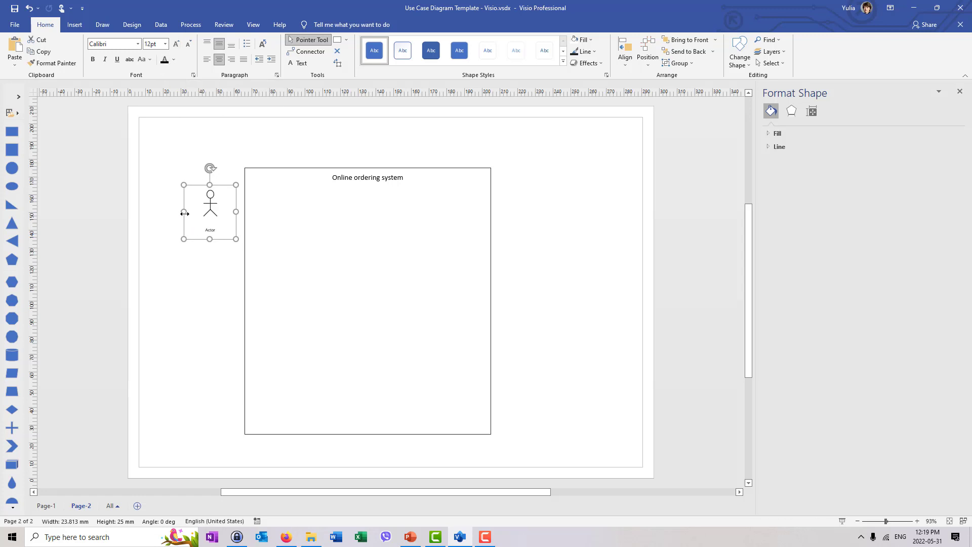
drag(184, 213, 150, 209)
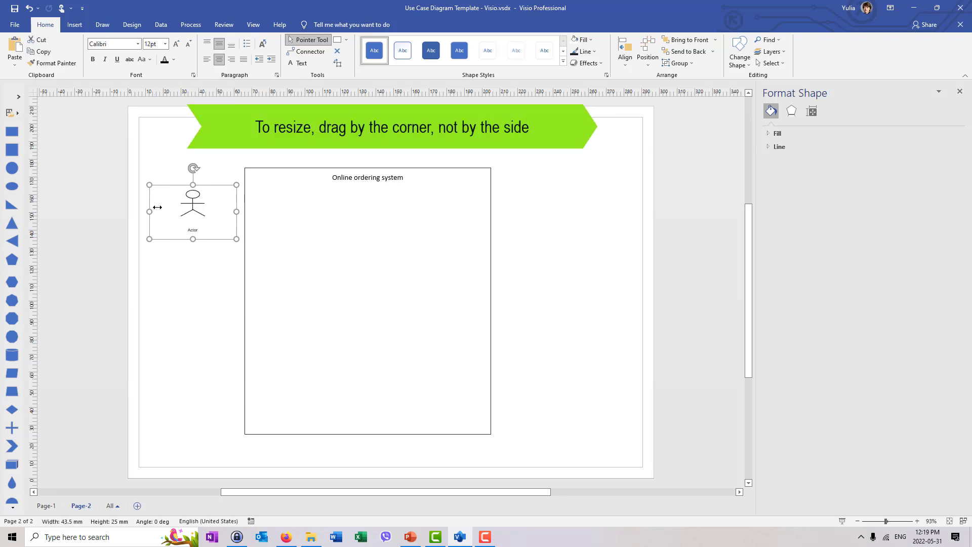
key(ctrl+z)
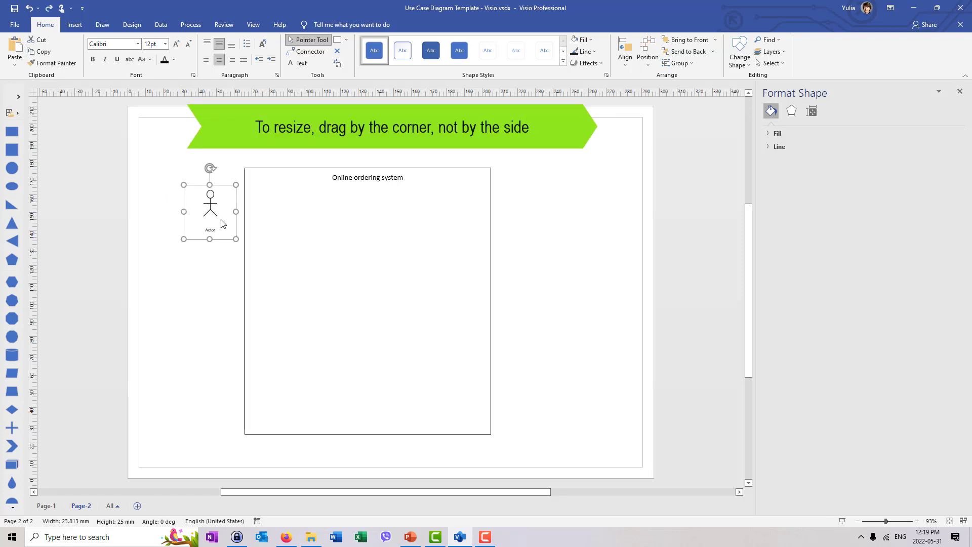
Step: Set the actor label's font size to 24 pt
click(175, 44)
click(176, 44)
click(176, 44)
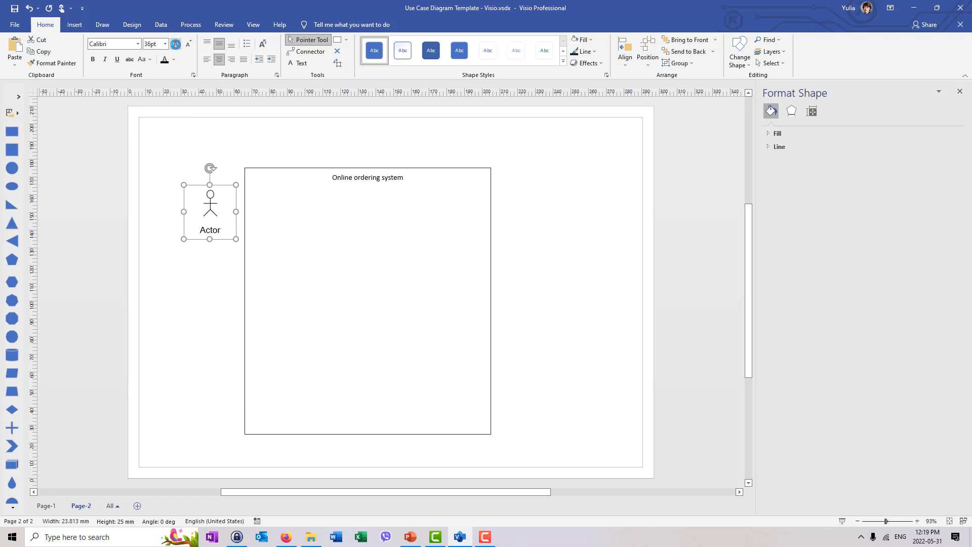
click(189, 44)
Step: Rename the actor label as "Customer"
ctrl+scroll(456, 335, up, 2)
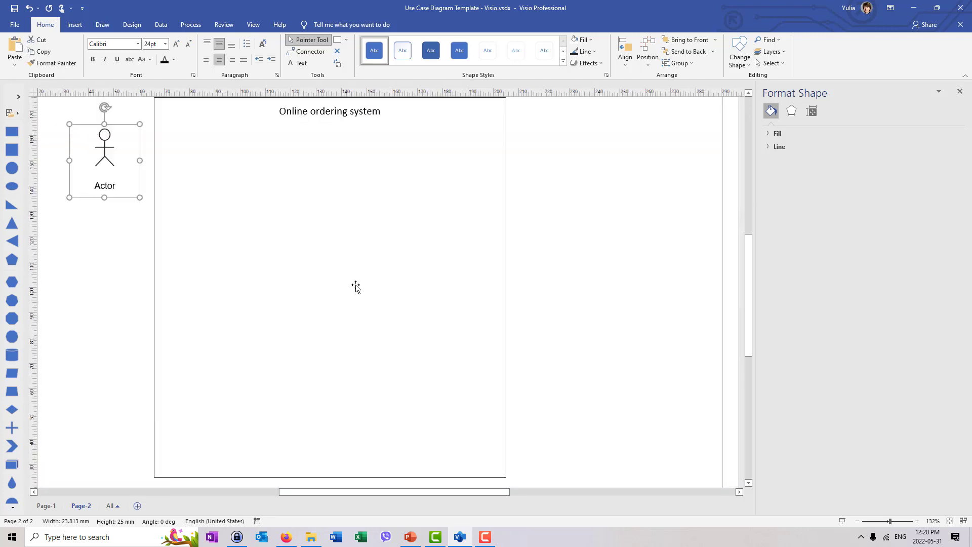
click(108, 187)
click(107, 186)
click(107, 187)
click(108, 187)
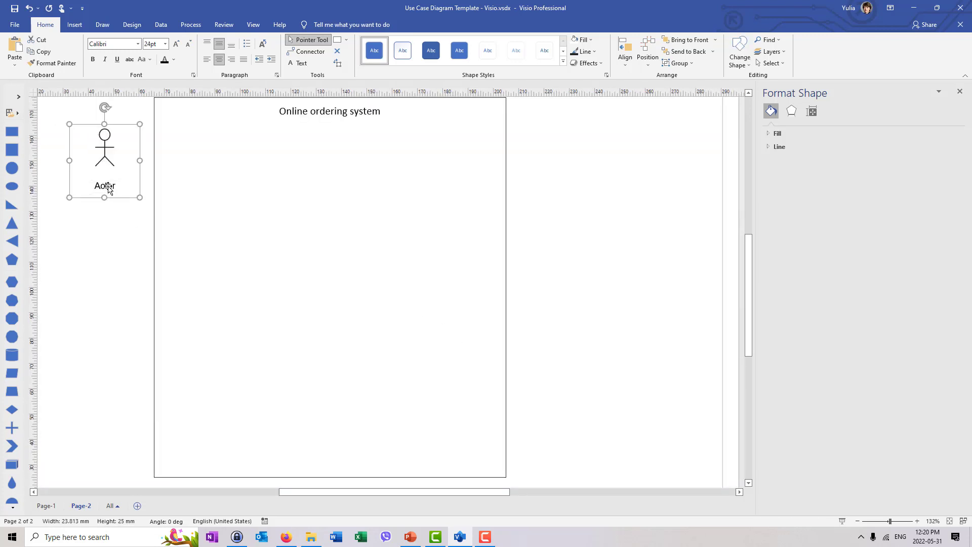
click(108, 187)
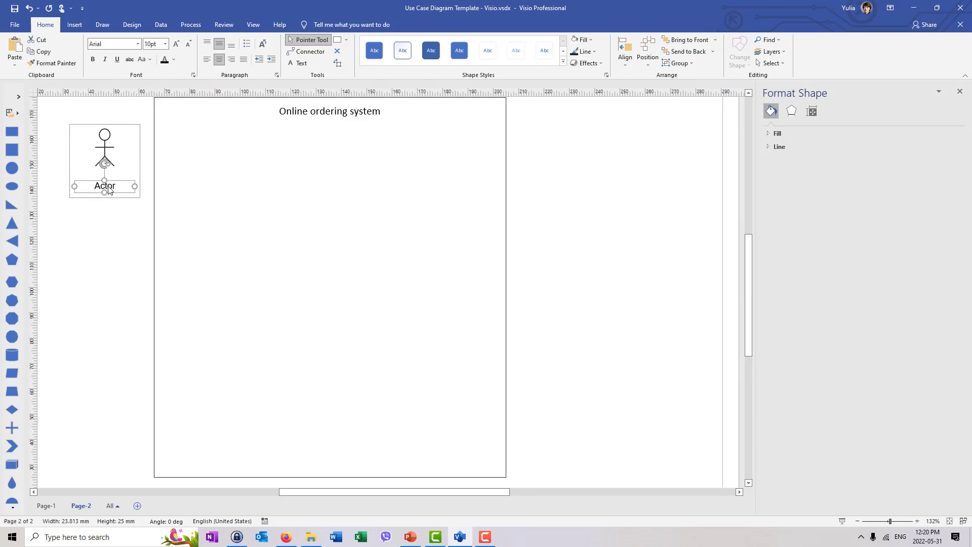
text(Customr)
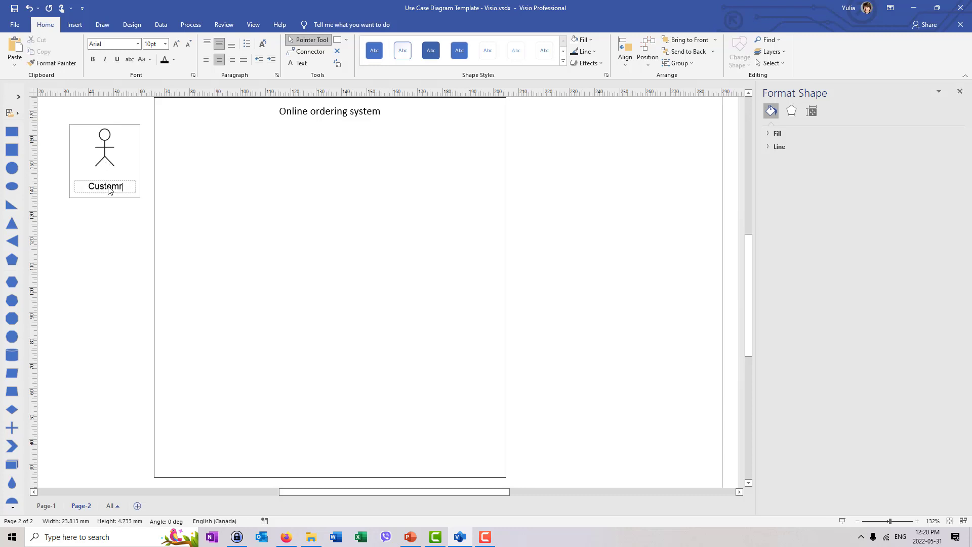
key(BackSpace)
text(er)
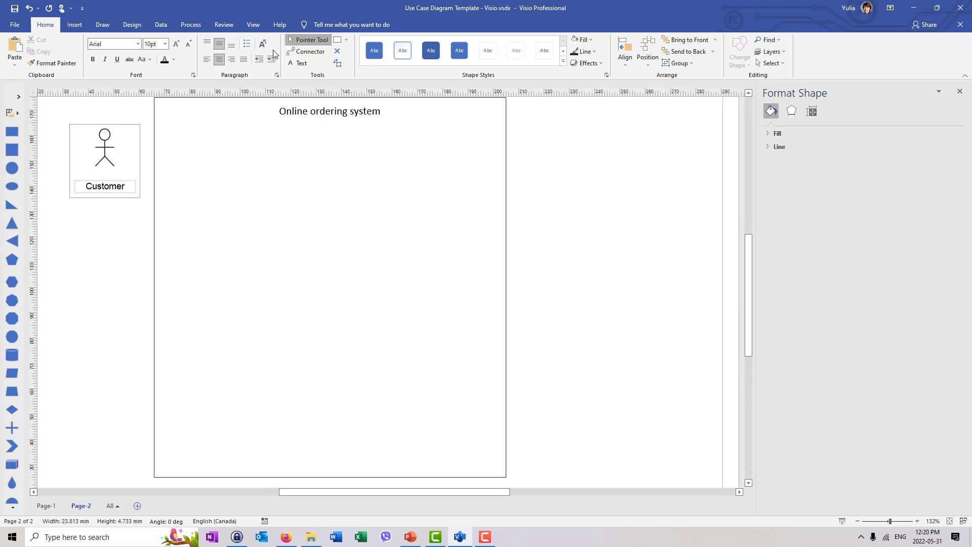
Step: Duplicate the Customer actor twice, placing one copy below the original and the other outside the boundary's right edge, near its upper corner
click(102, 262)
click(107, 135)
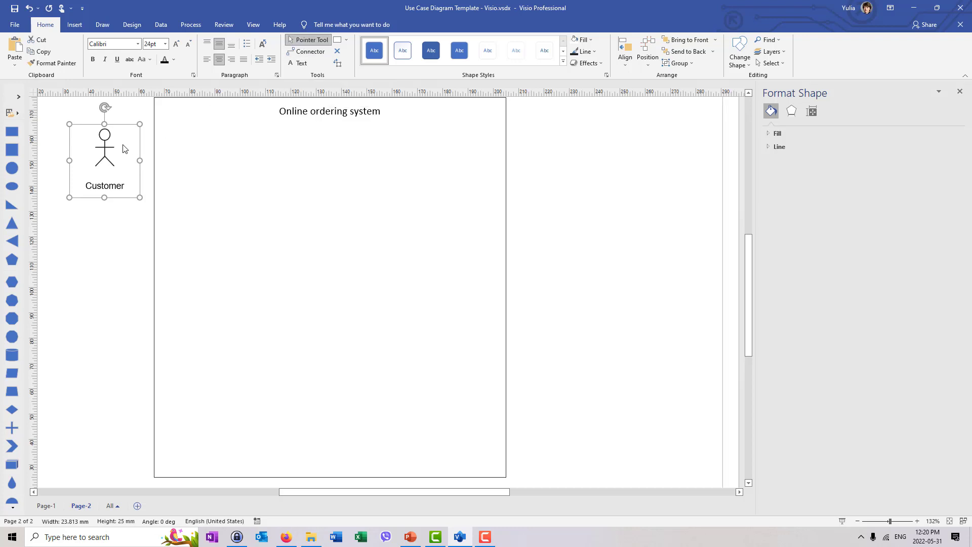
key(ctrl+d)
drag(130, 159, 104, 276)
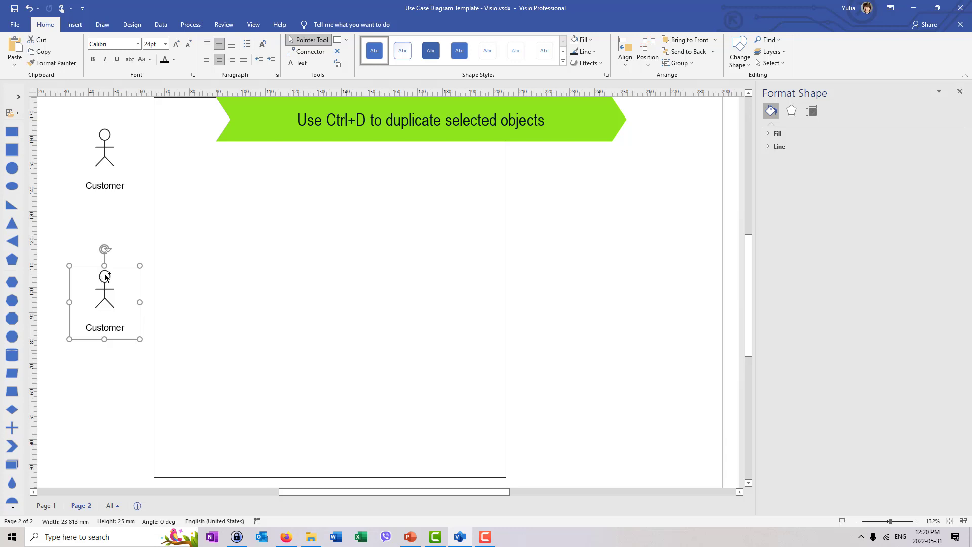
key(ctrl+d)
drag(127, 297, 556, 115)
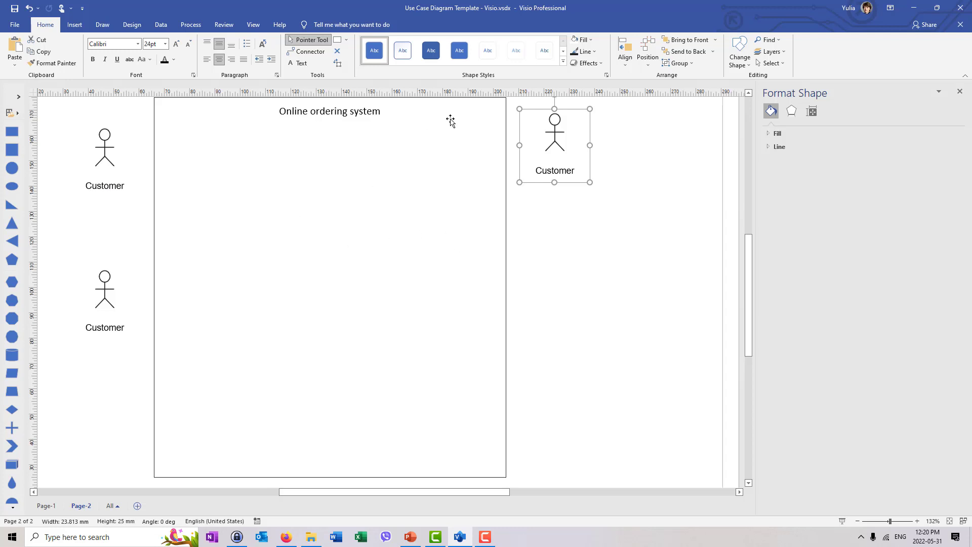
Step: Draw a use case ellipse about 48 mm by 12 mm inside the system boundary, near its upper-left corner
click(347, 39)
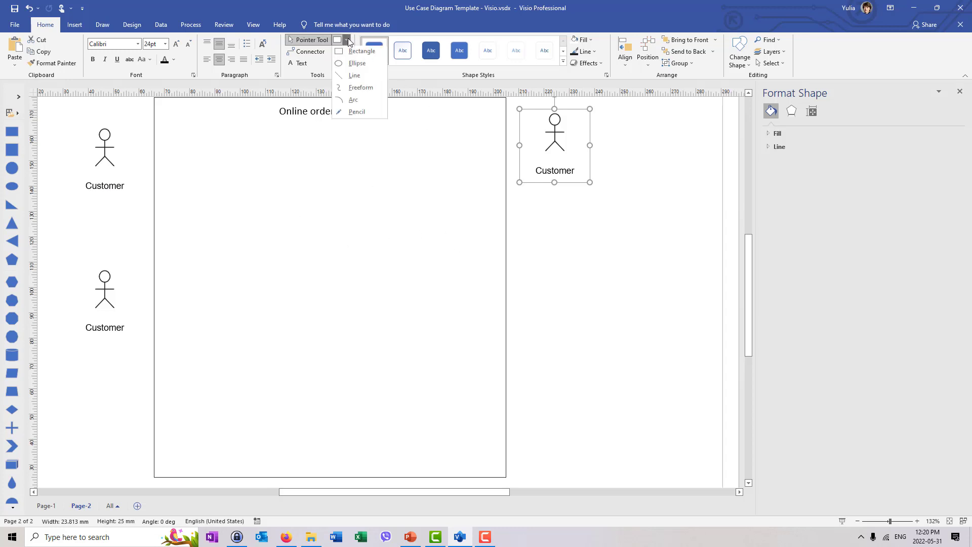
click(354, 65)
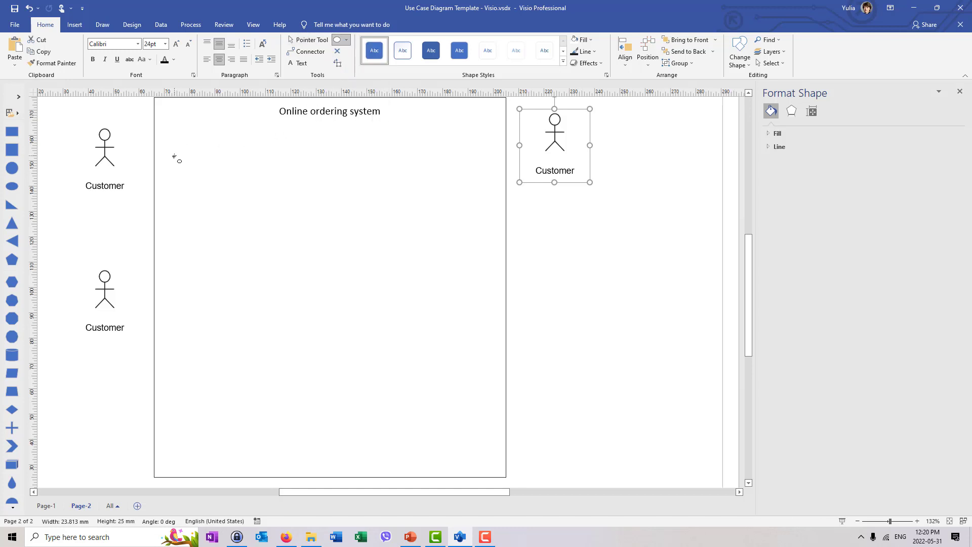
drag(174, 157, 296, 185)
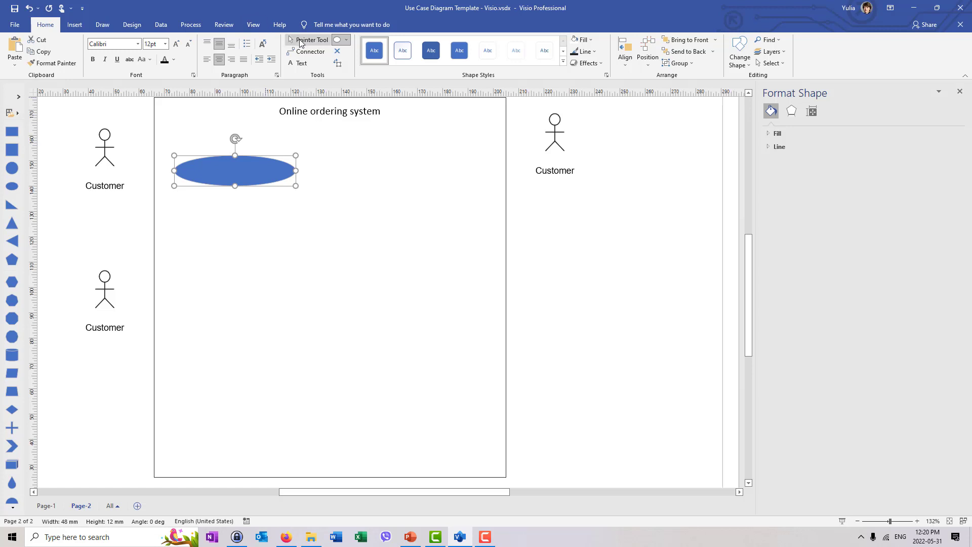
click(300, 42)
Step: Copy the system boundary's formatting to the new ellipse with Format Painter
click(155, 120)
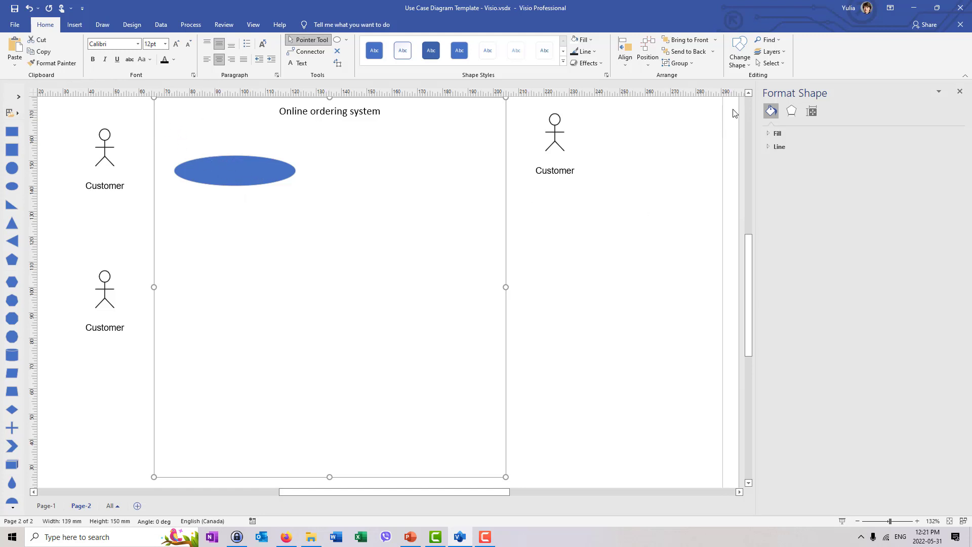
scroll(212, 156, up, 1)
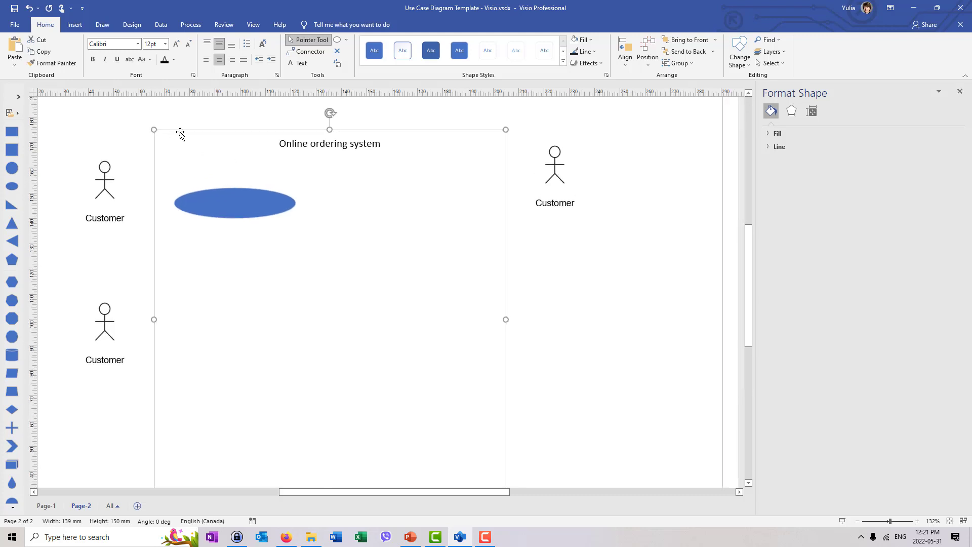
click(77, 62)
click(201, 202)
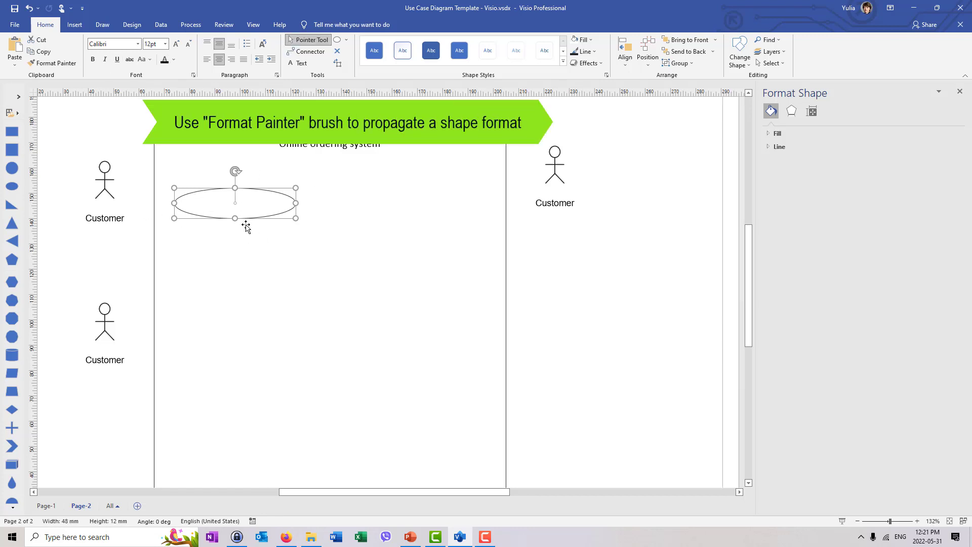
click(134, 263)
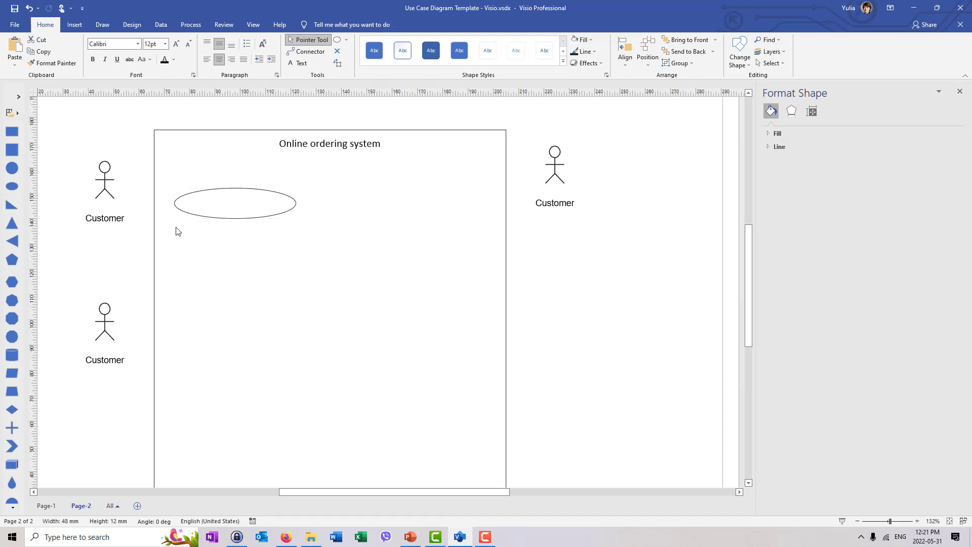
Step: Label the ellipse "View menu"
click(225, 204)
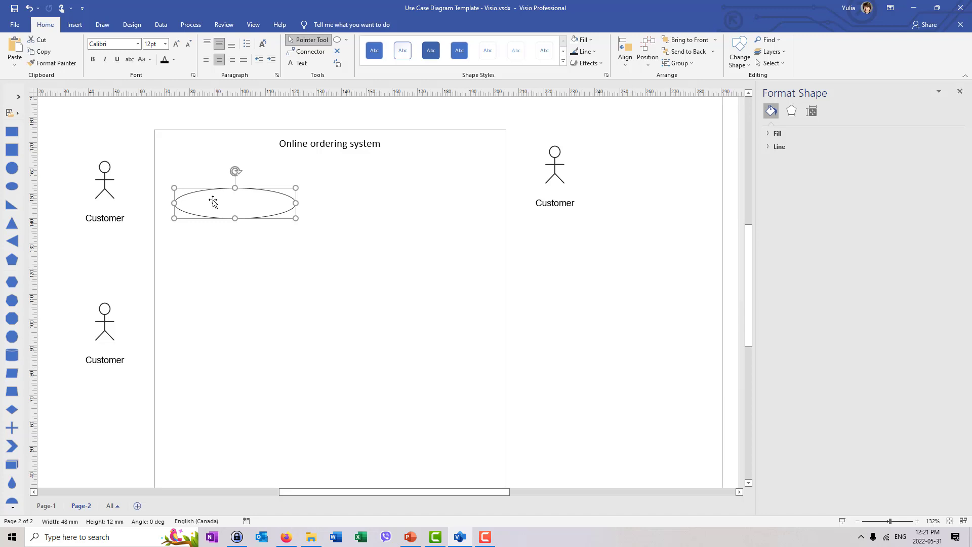
text(View )
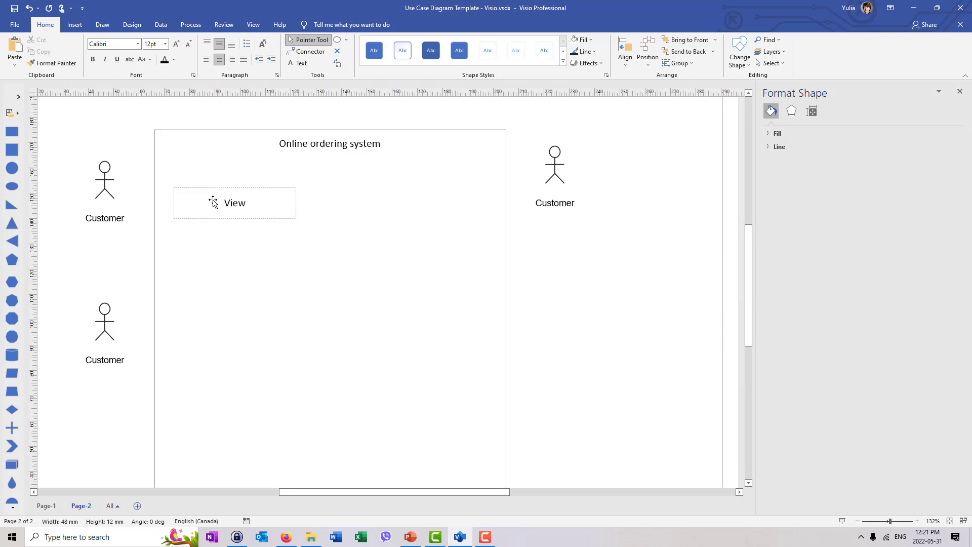
text(menu)
key(Escape)
click(200, 180)
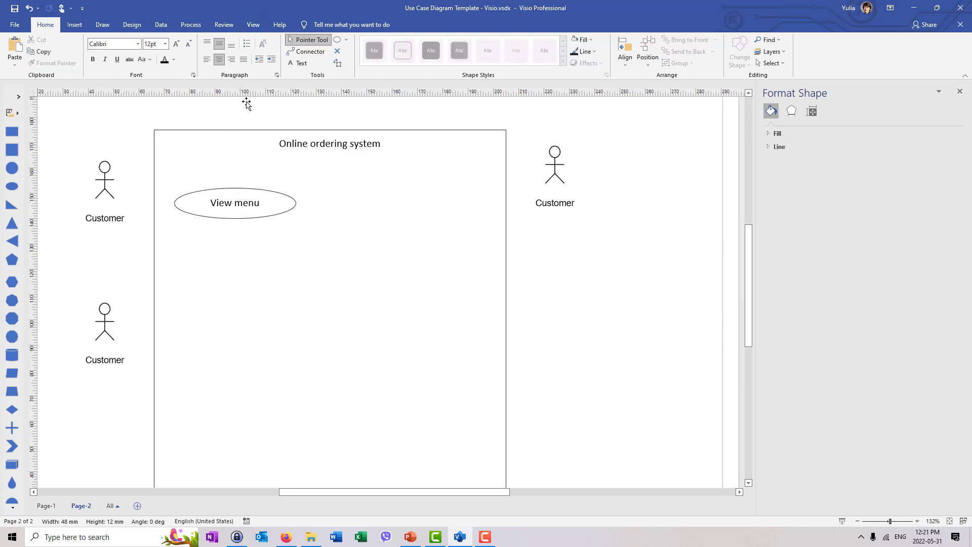
Step: Try to link the upper-left Customer actor to the View menu ellipse with the Connector tool, and delete the drawn connectors
click(324, 51)
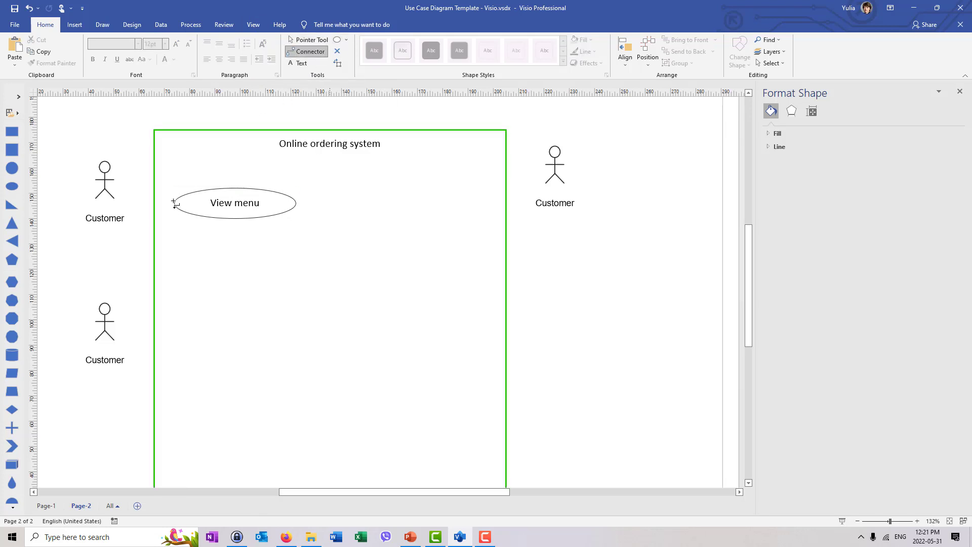
drag(105, 180, 154, 180)
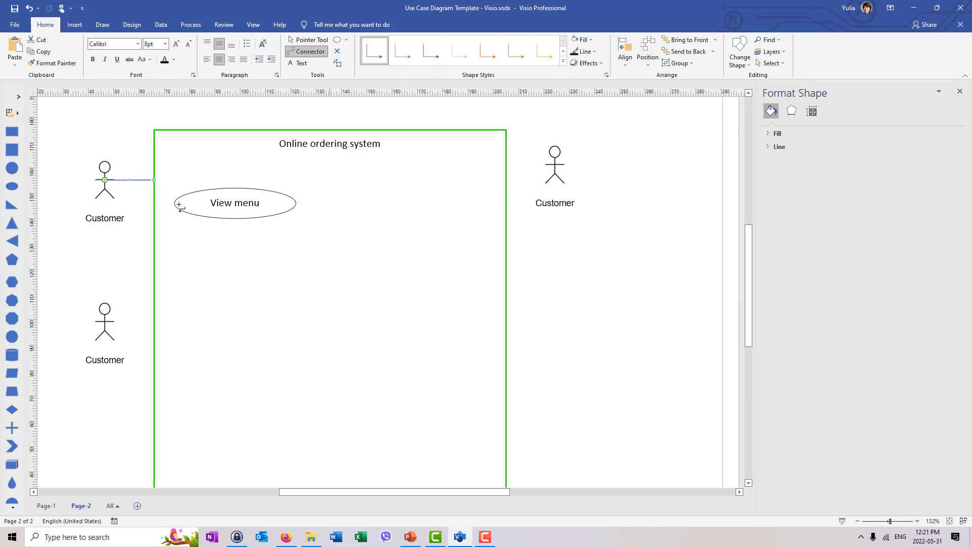
key(Delete)
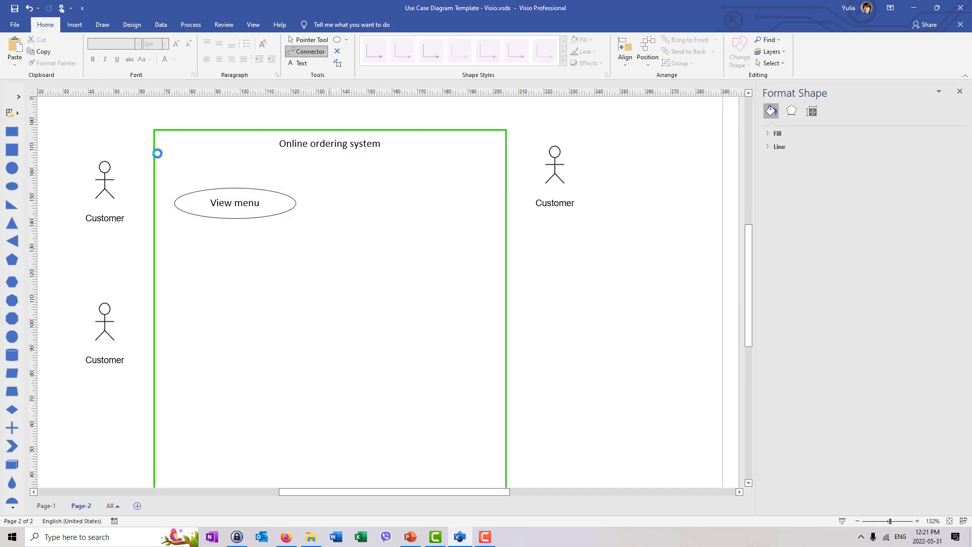
click(324, 53)
drag(191, 206, 122, 183)
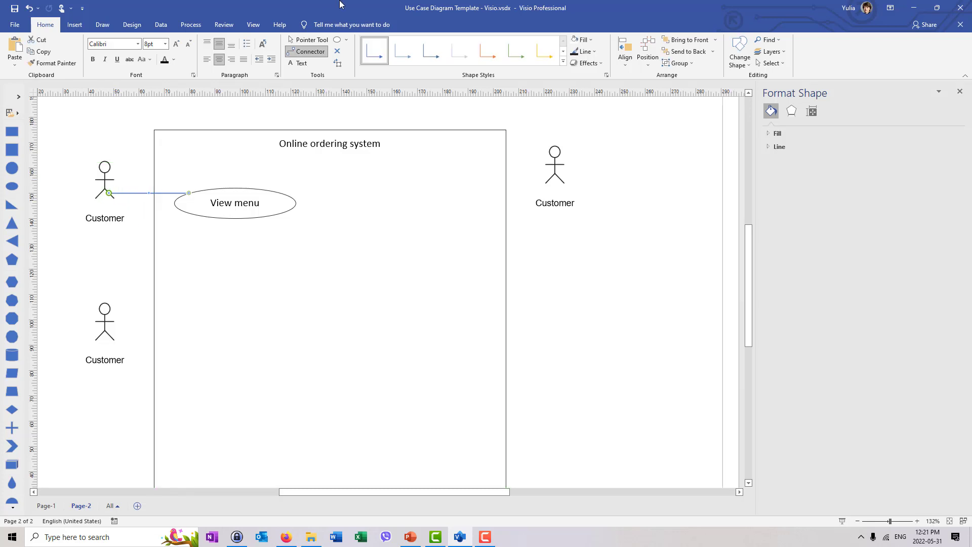
click(306, 39)
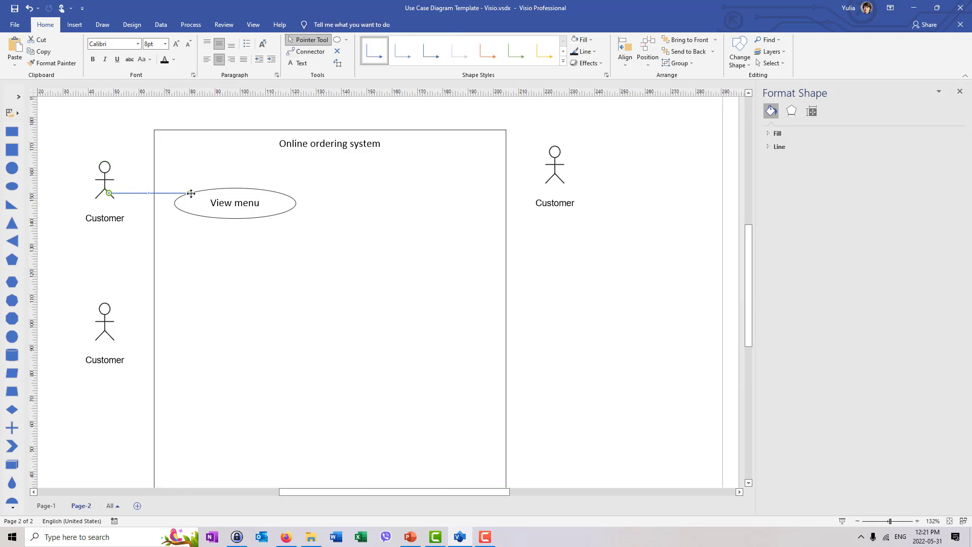
drag(191, 194, 154, 181)
key(Delete)
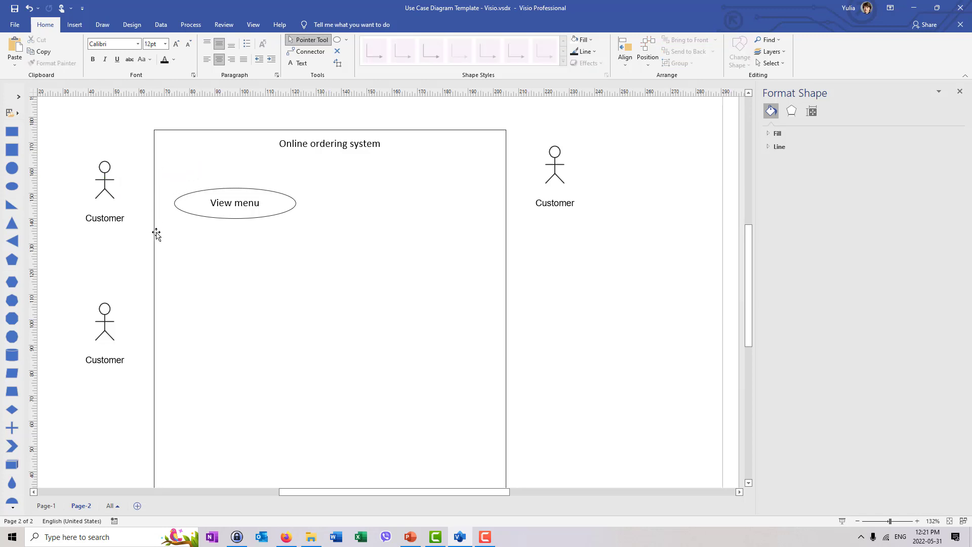
Step: Copy the association line between Customer and Create profile on Page-1 and paste it onto Page-2
click(47, 506)
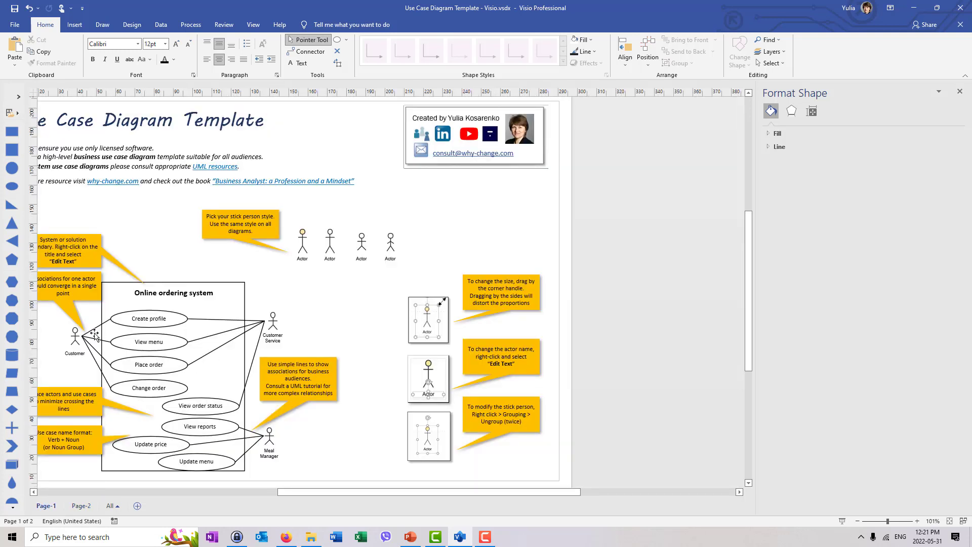
click(96, 329)
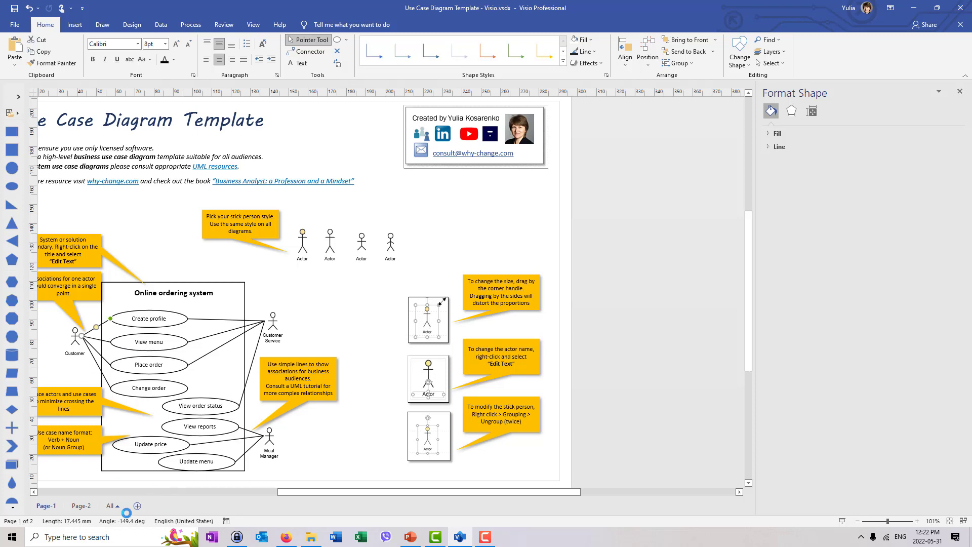
click(80, 506)
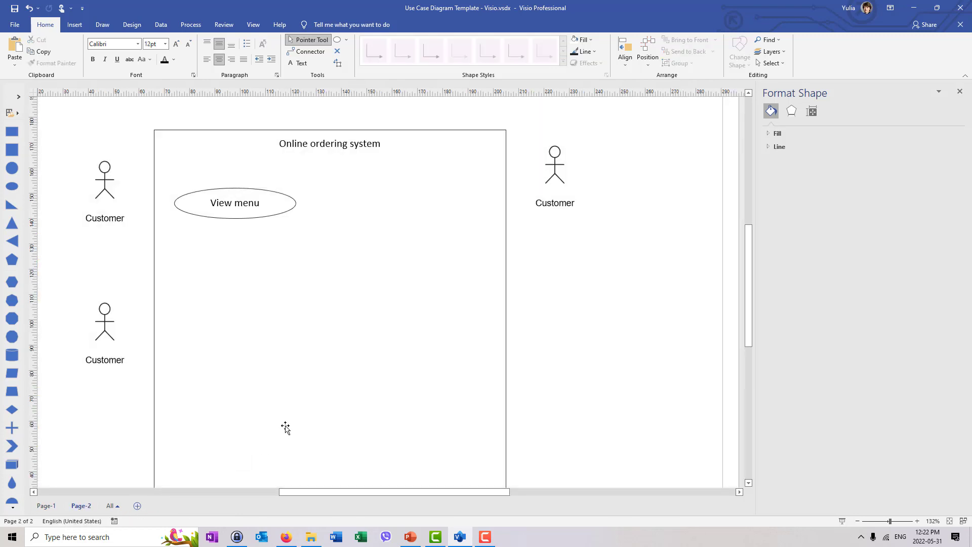
key(ctrl+v)
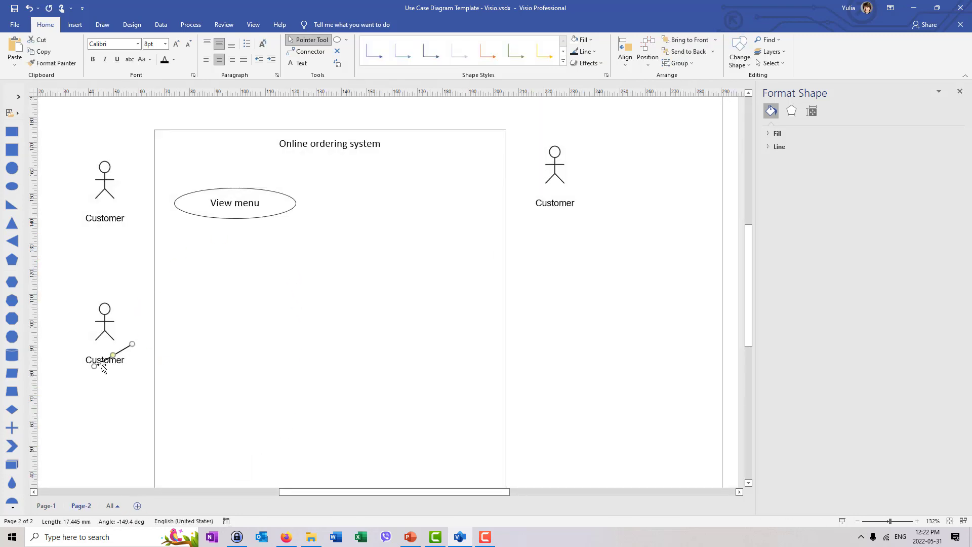
Step: Attach the pasted association line's ends to the upper-left Customer actor and the left point of the View menu ellipse
drag(125, 350, 229, 165)
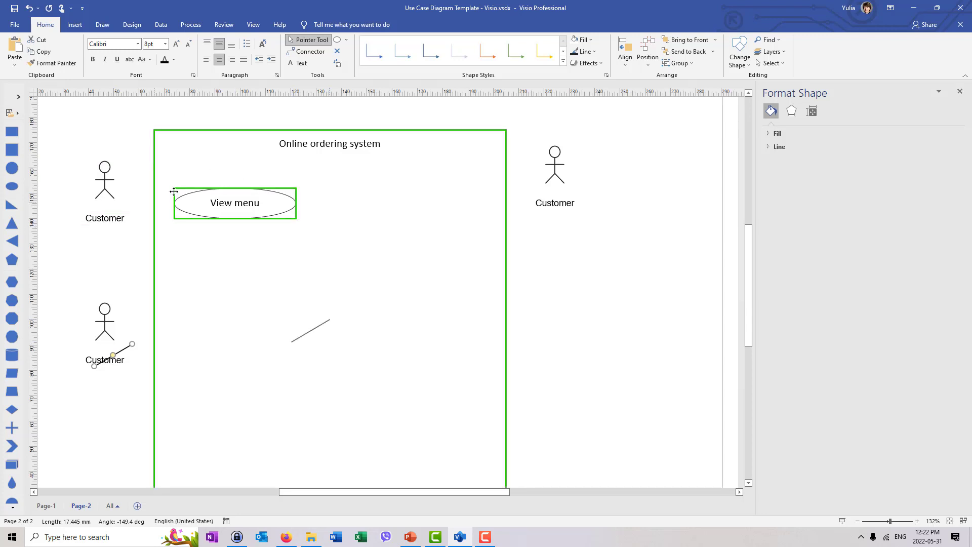
drag(170, 203, 302, 340)
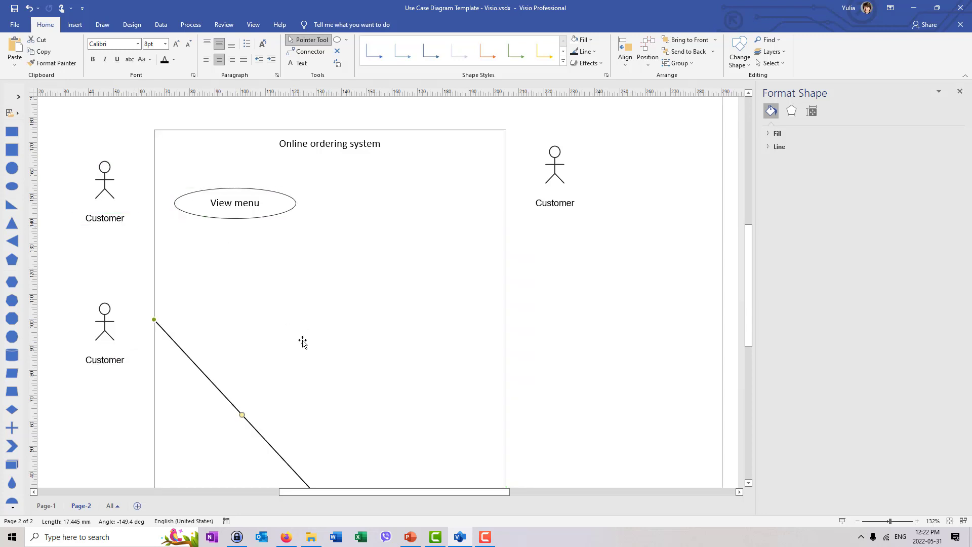
drag(144, 283, 113, 176)
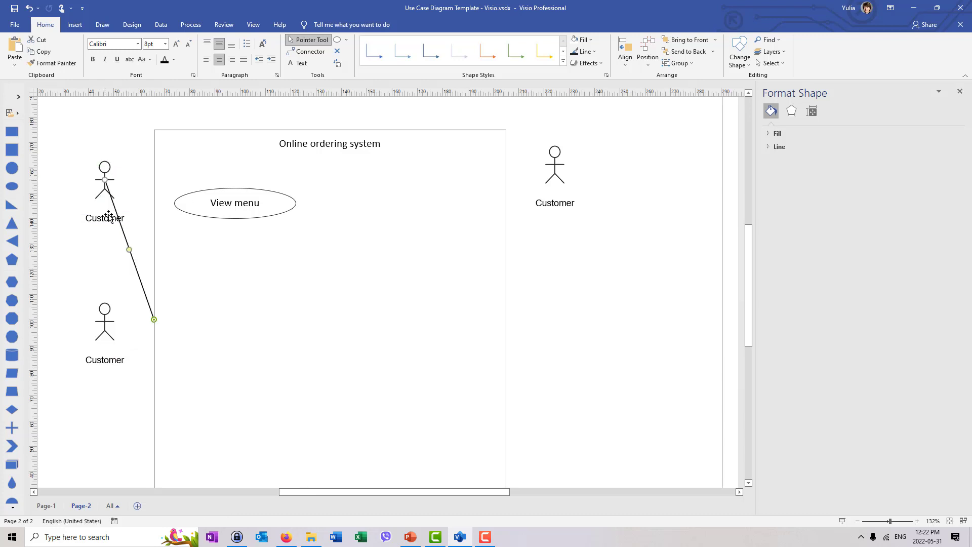
drag(154, 319, 223, 205)
click(126, 273)
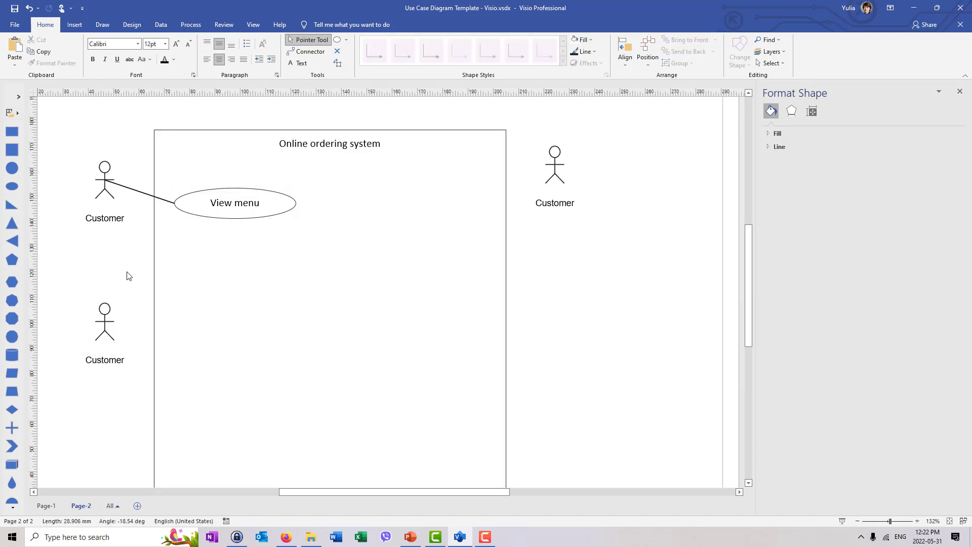
click(121, 186)
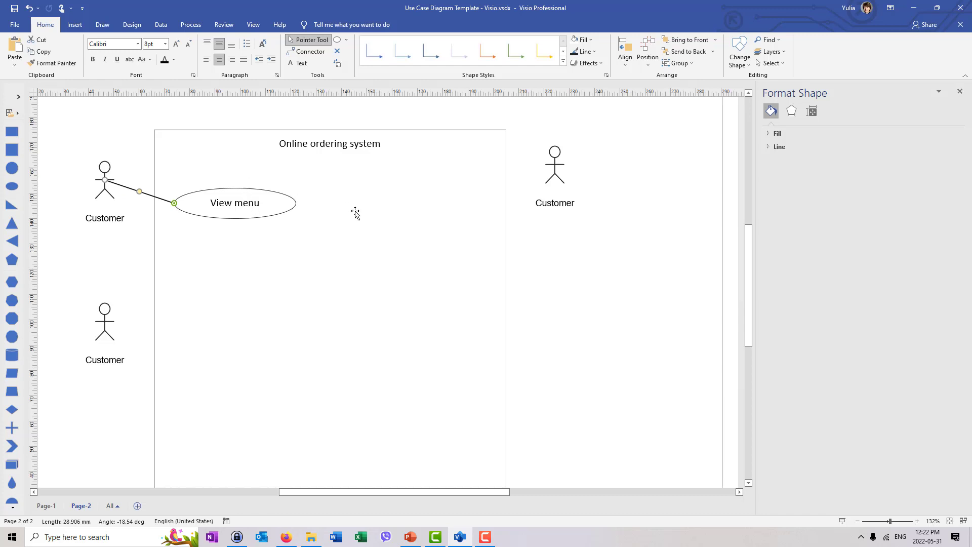
Step: Duplicate the View menu ellipse directly below the original and open the alignment options for both ellipses
click(223, 193)
key(ctrl+d)
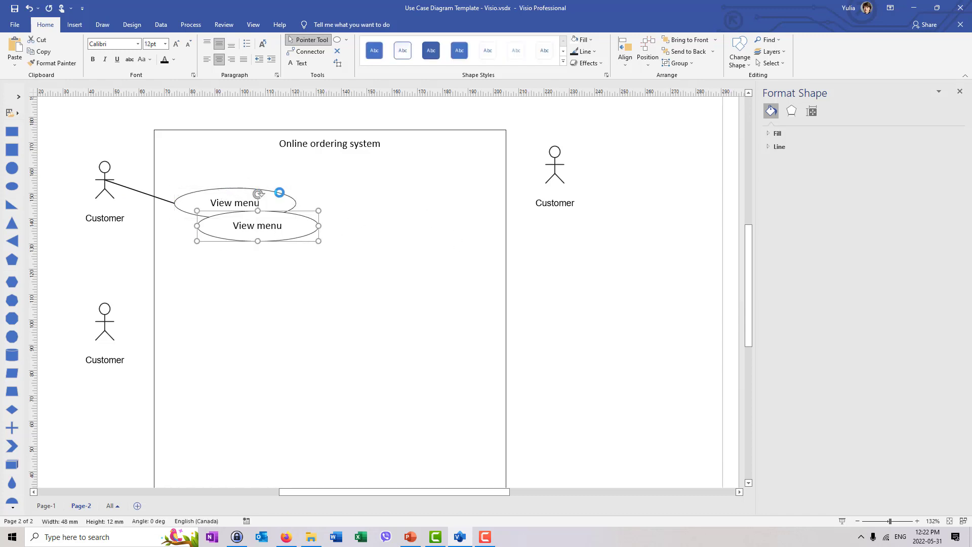
drag(272, 212, 250, 252)
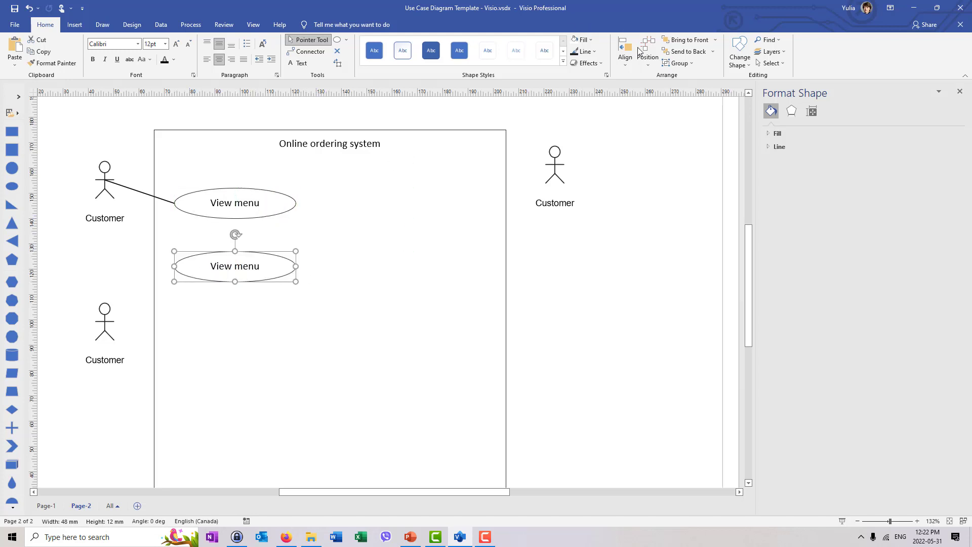
shift+click(262, 193)
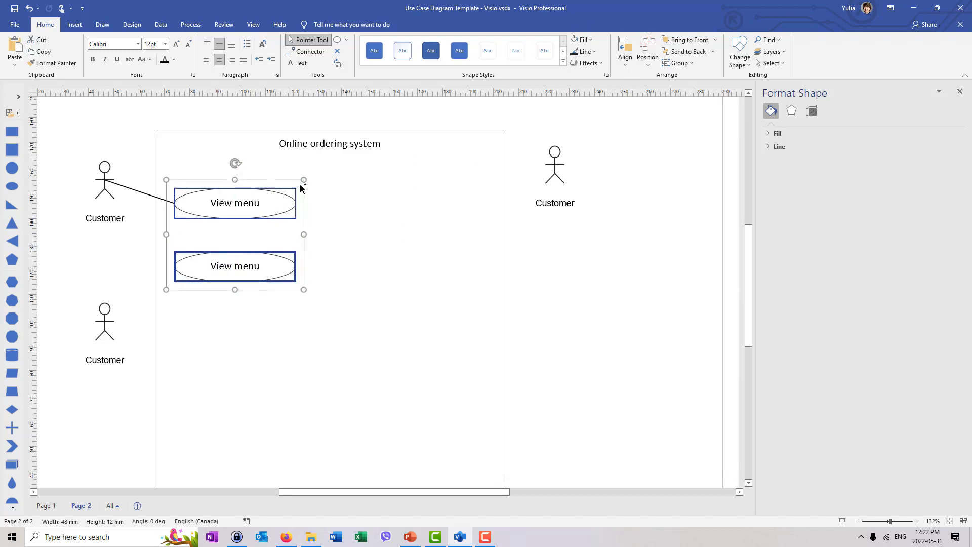
click(626, 65)
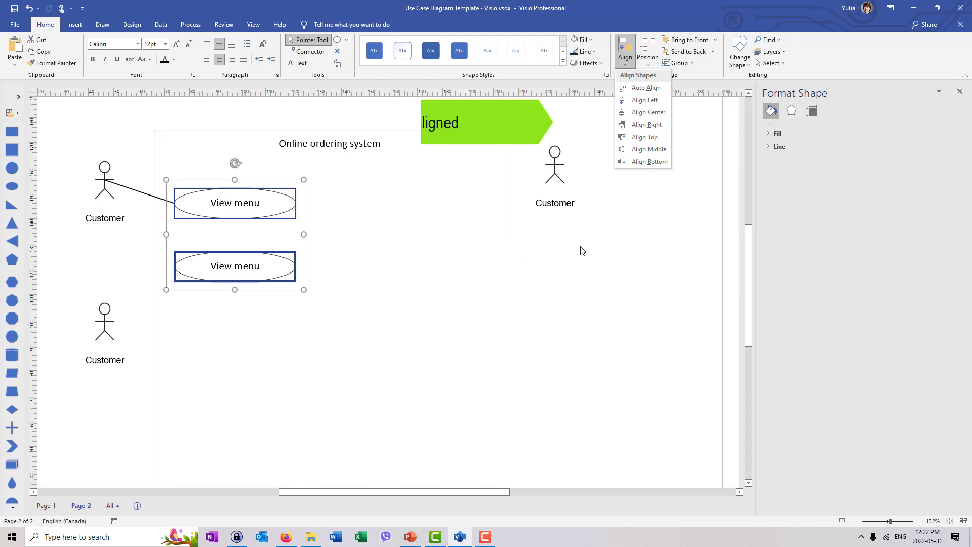
Step: Go back to the sample diagram on Page-1 and switch to the blank Lucidchart diagram in Firefox
click(57, 506)
click(53, 505)
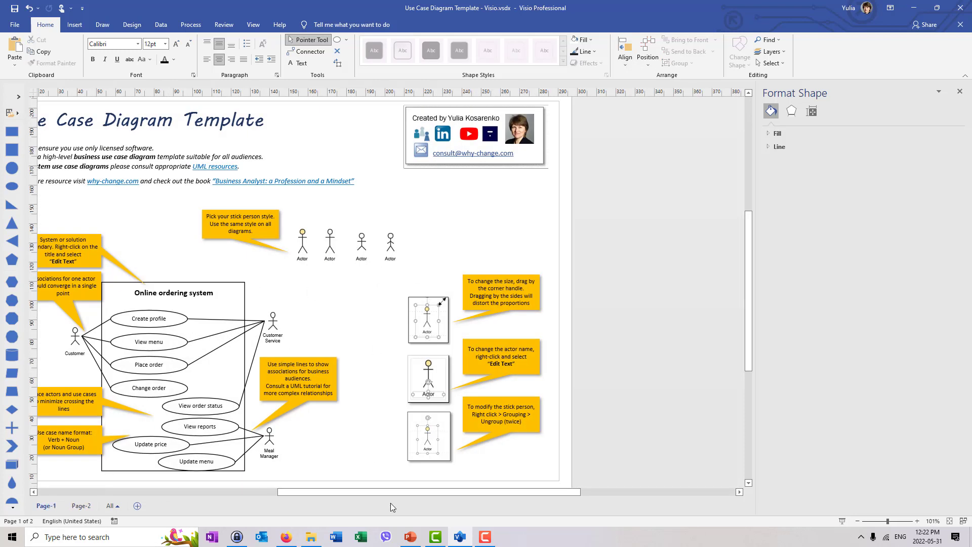
mouse_move(296, 542)
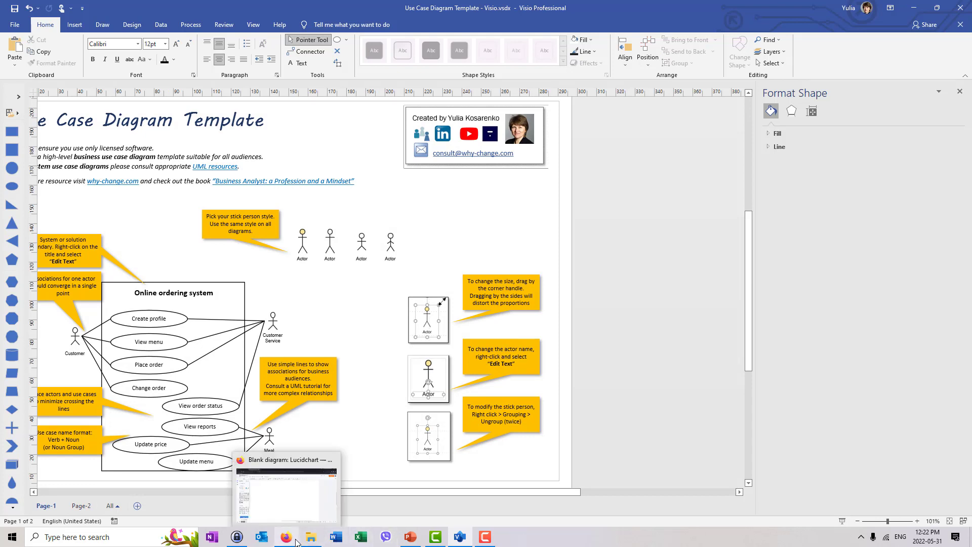
click(284, 516)
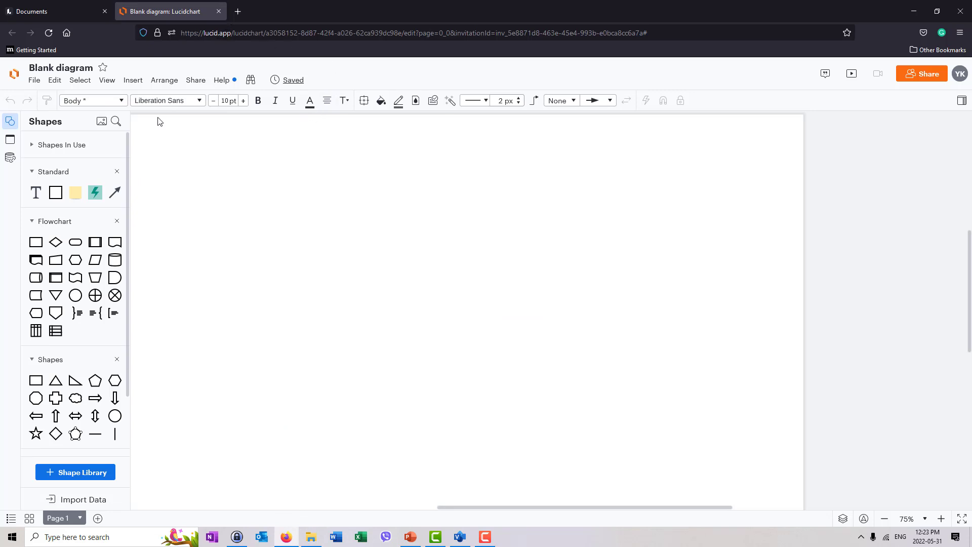
Step: Create a new document from the "Use case diagram" template, found by searching the templates for "use case"
click(34, 81)
mouse_move(59, 102)
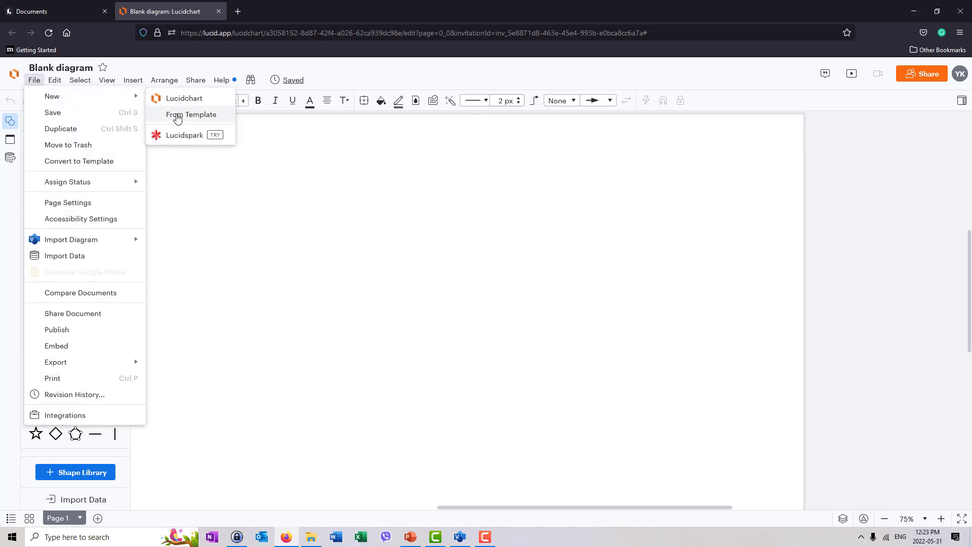
click(174, 114)
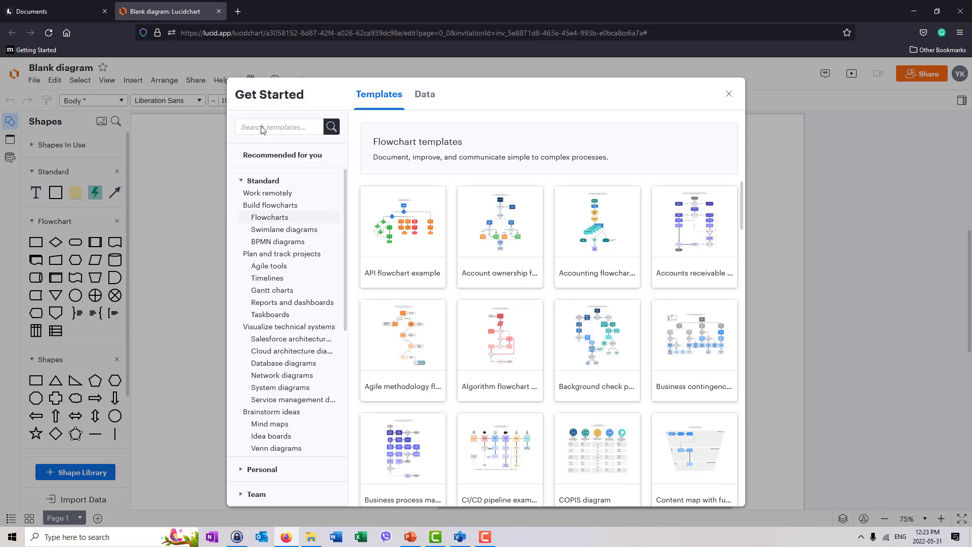
text(use c)
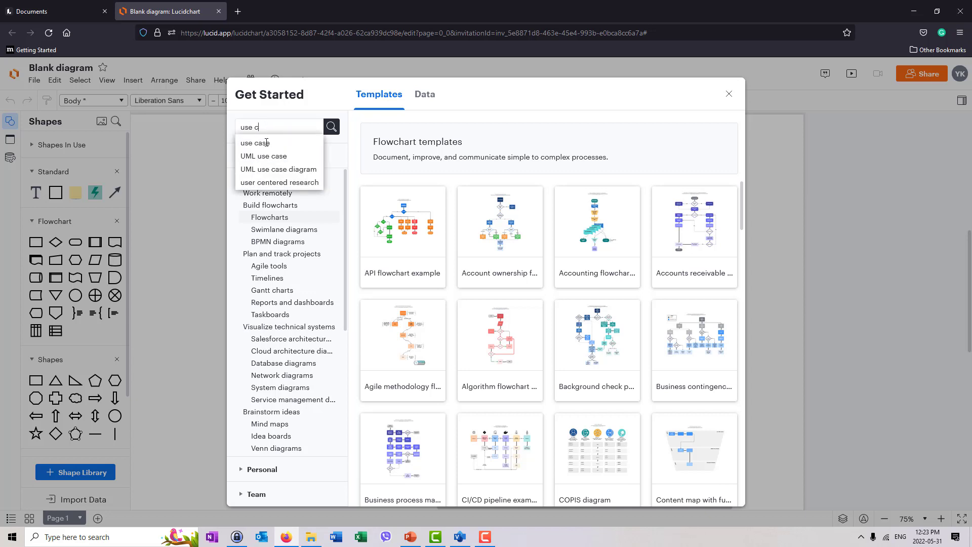
text(ase)
click(265, 143)
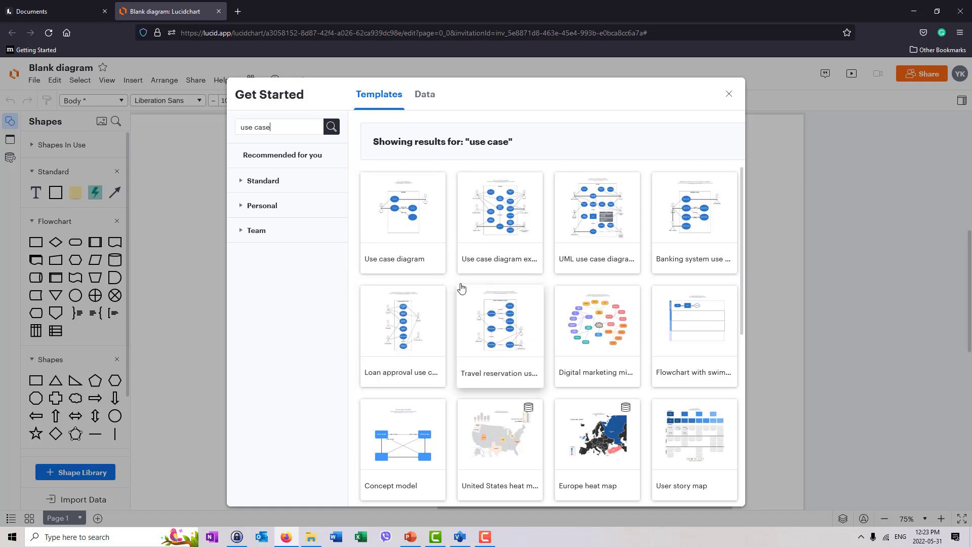
click(406, 212)
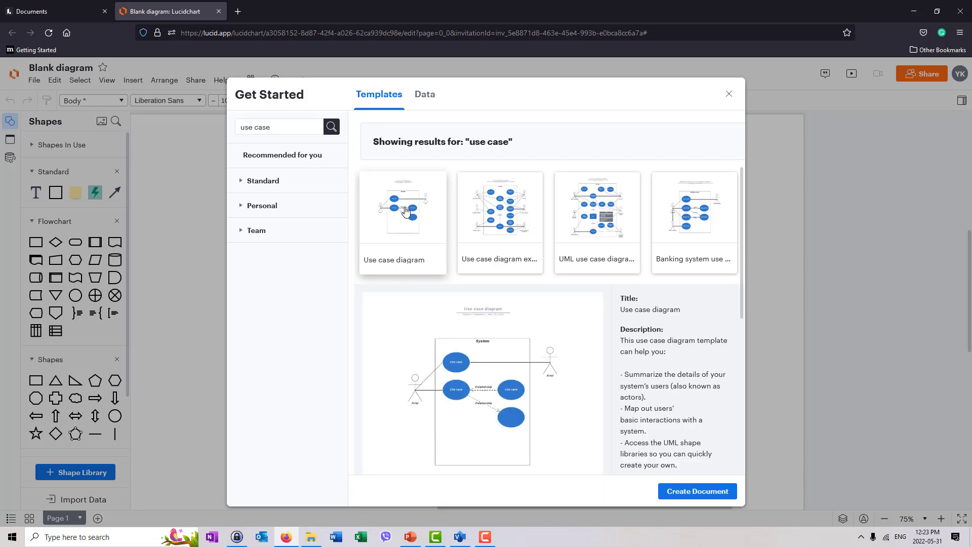
click(709, 491)
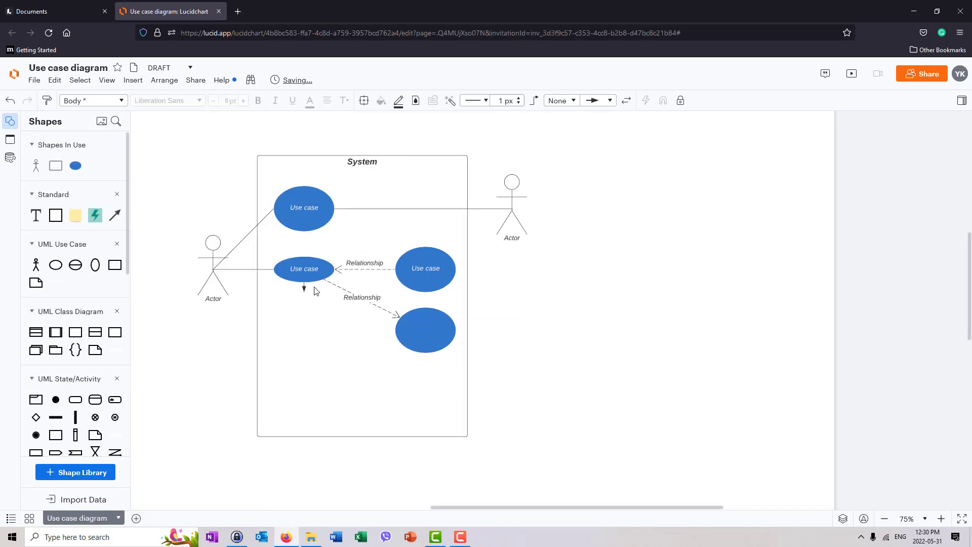
drag(314, 287, 310, 290)
click(176, 128)
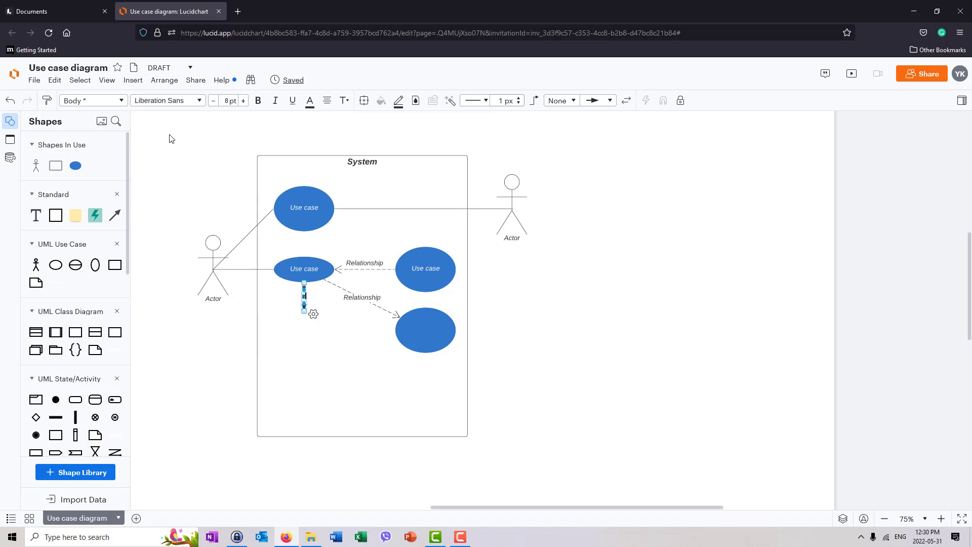
text(z)
Step: Delete all of the template's sample actors, use cases, relationship lines and system box, keeping the diagram heading
drag(154, 133, 572, 485)
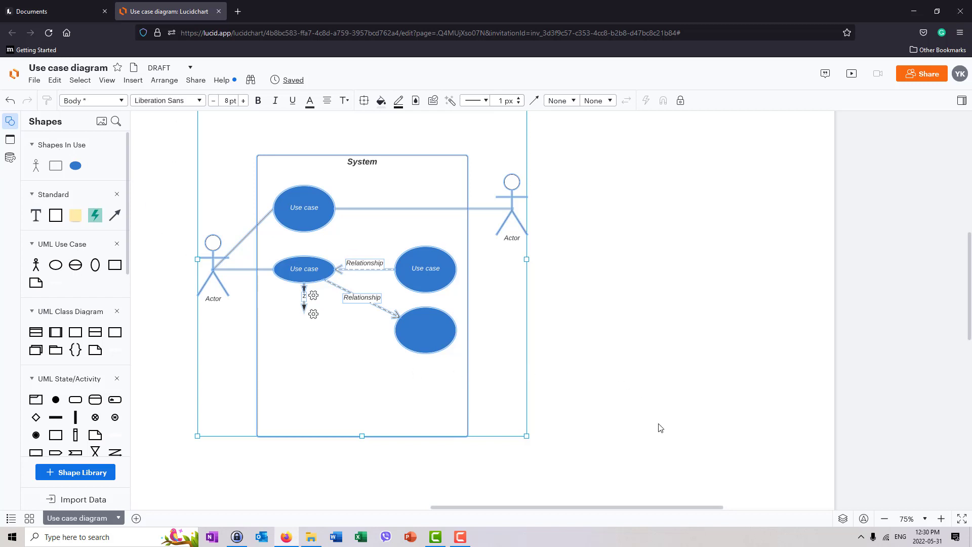
key(Delete)
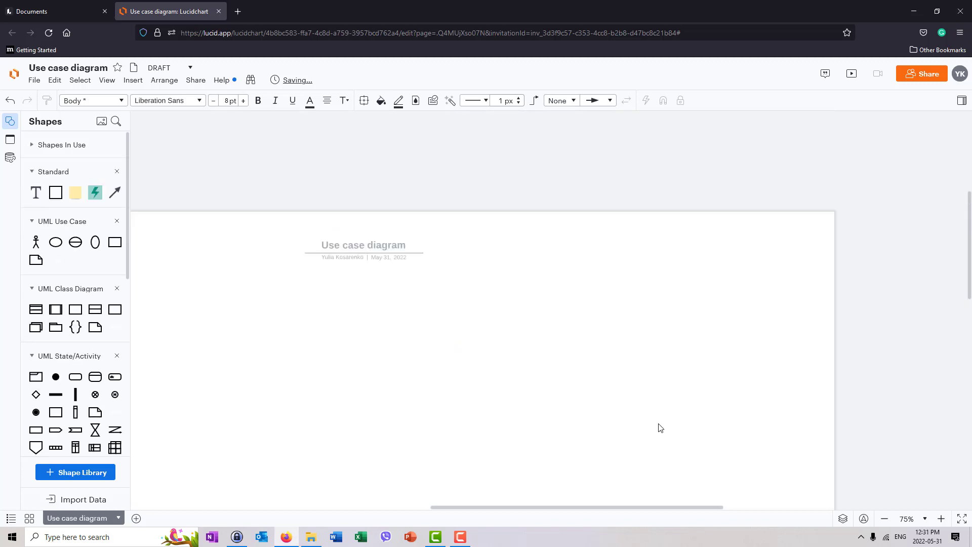
Step: Add a rectangle container below the diagram heading, enlarged to about twice its width and height, and title it "Online ordering system"
click(32, 146)
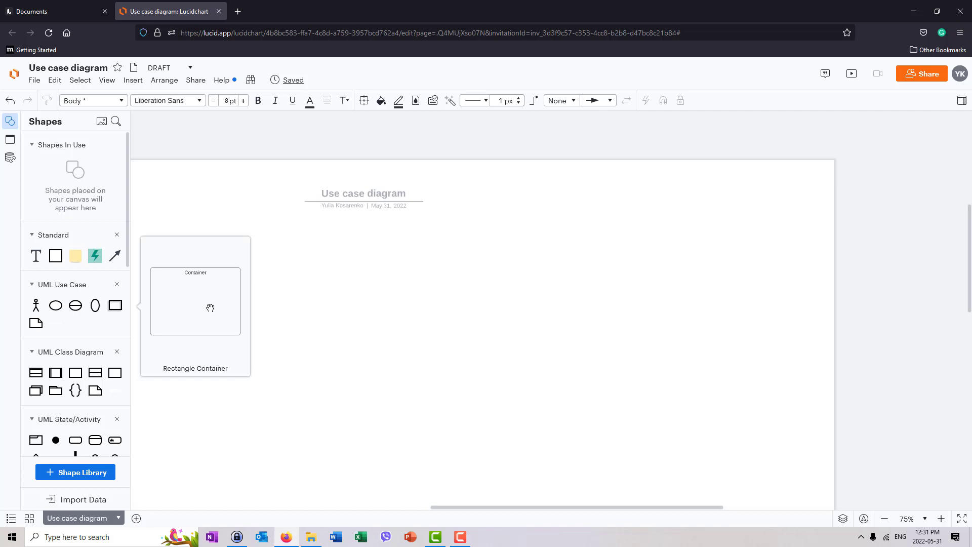
drag(206, 304, 306, 306)
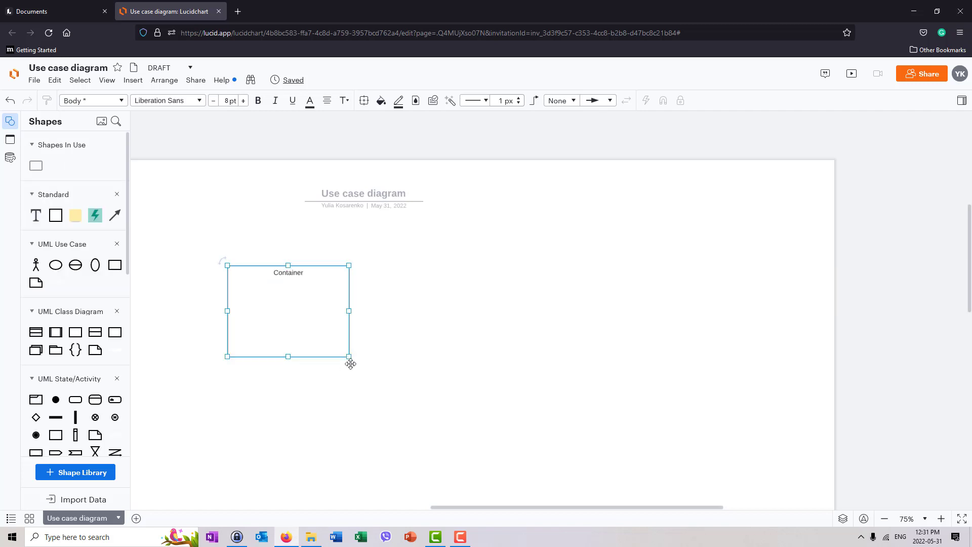
scroll(349, 364, down, 1)
drag(349, 305, 471, 441)
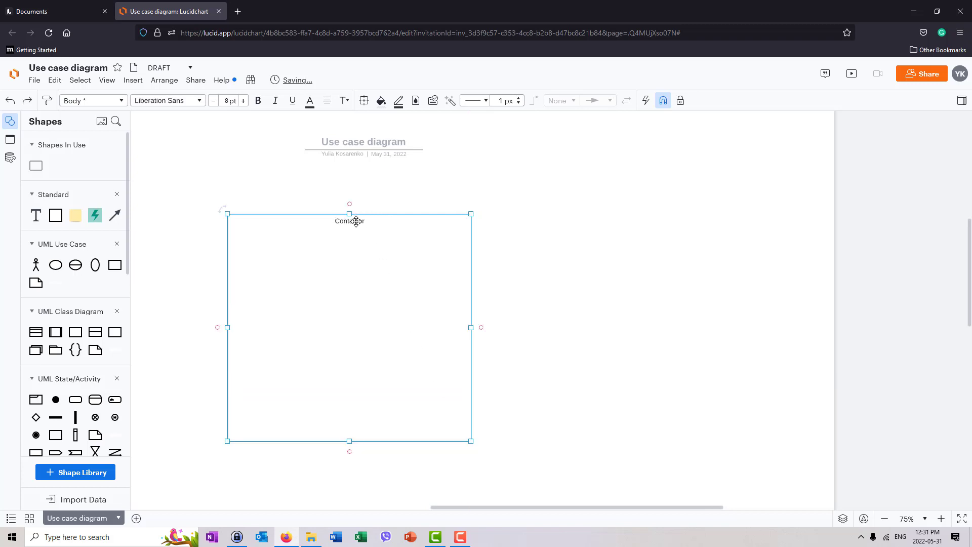
double_click(356, 221)
text(Online ordering system)
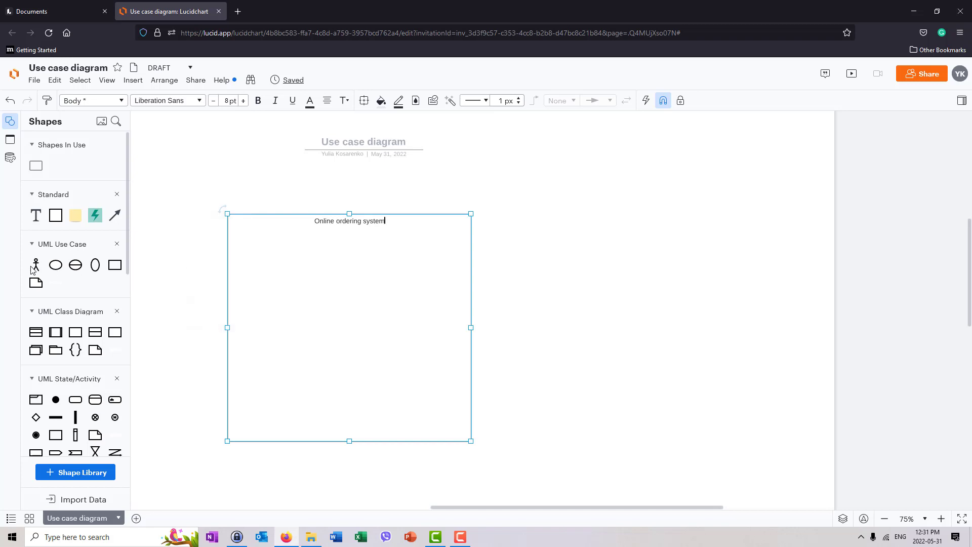
Step: Place a UML actor just outside the container's upper-left side and label it "Customer"
drag(36, 267, 182, 275)
double_click(184, 275)
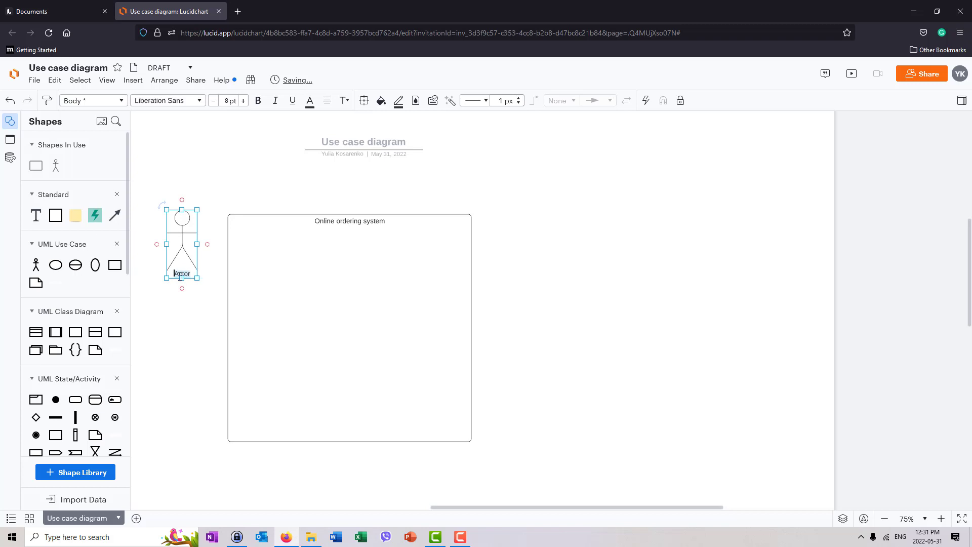
text(Cuspm)
key(BackSpace)
key(BackSpace)
key(BackSpace)
key(BackSpace)
key(BackSpace)
text(tomer)
text(Cus)
click(215, 309)
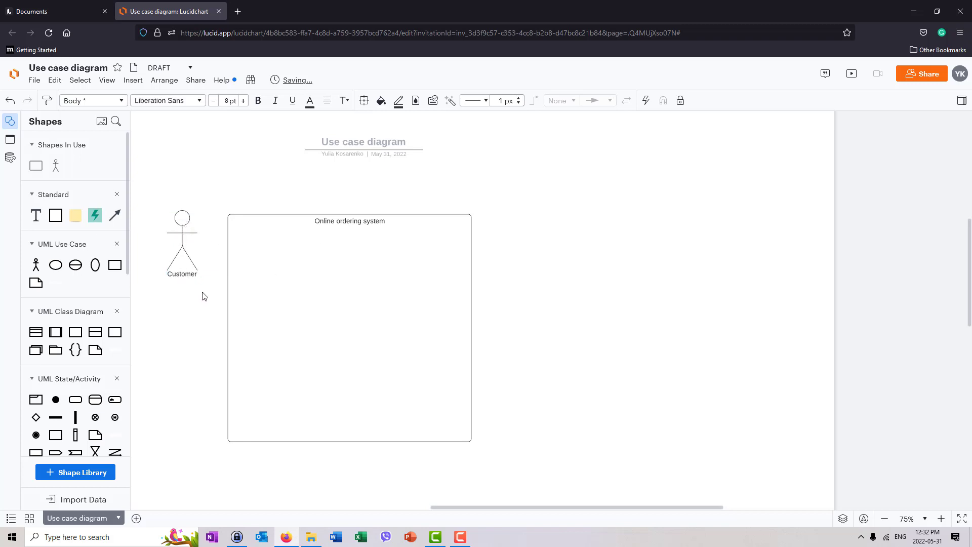
Step: Move the Customer actor slightly down and shrink it to about 1 cm wide and 2 cm high
drag(192, 221, 189, 242)
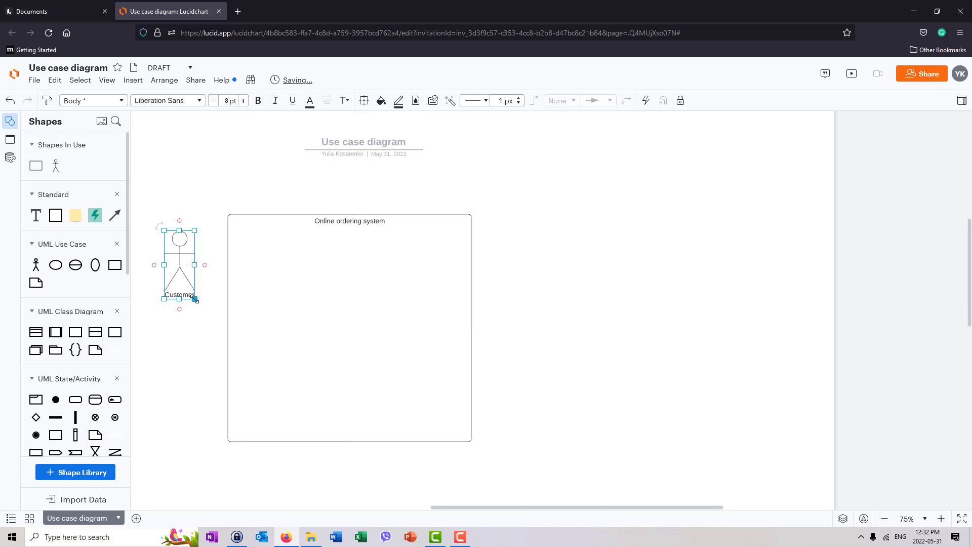
drag(195, 299, 187, 277)
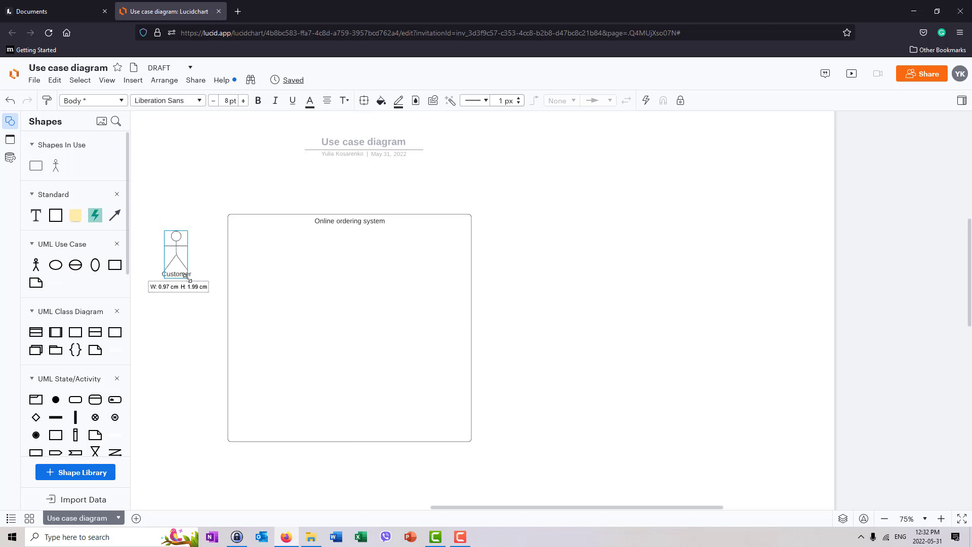
click(188, 331)
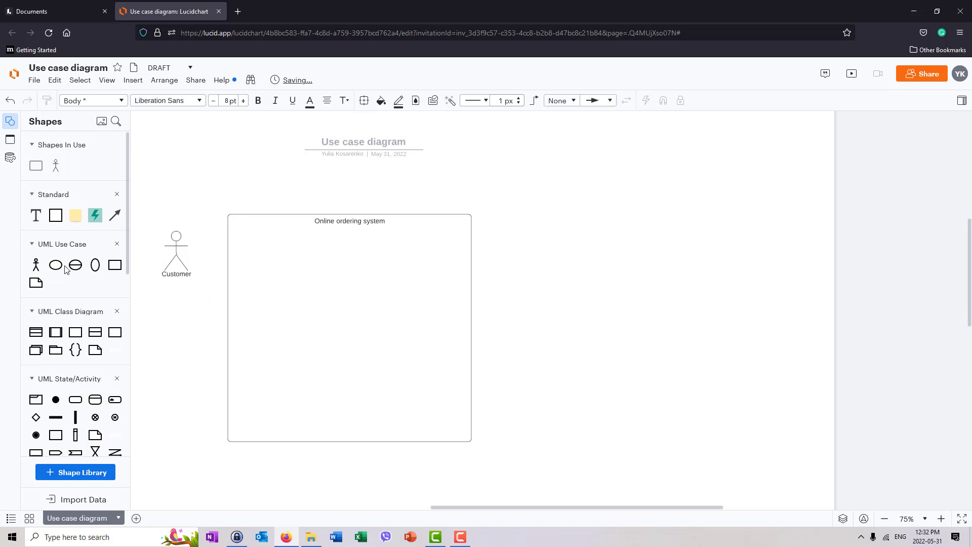
Step: Add a UML use case ellipse inside the container's upper-left area, flatten it, and name it "View menu"
mouse_move(55, 264)
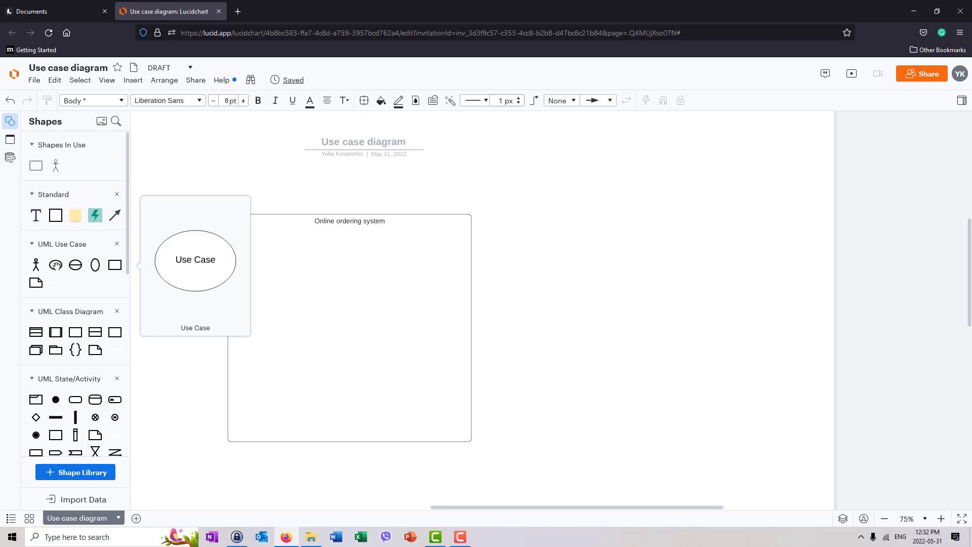
drag(57, 266, 267, 280)
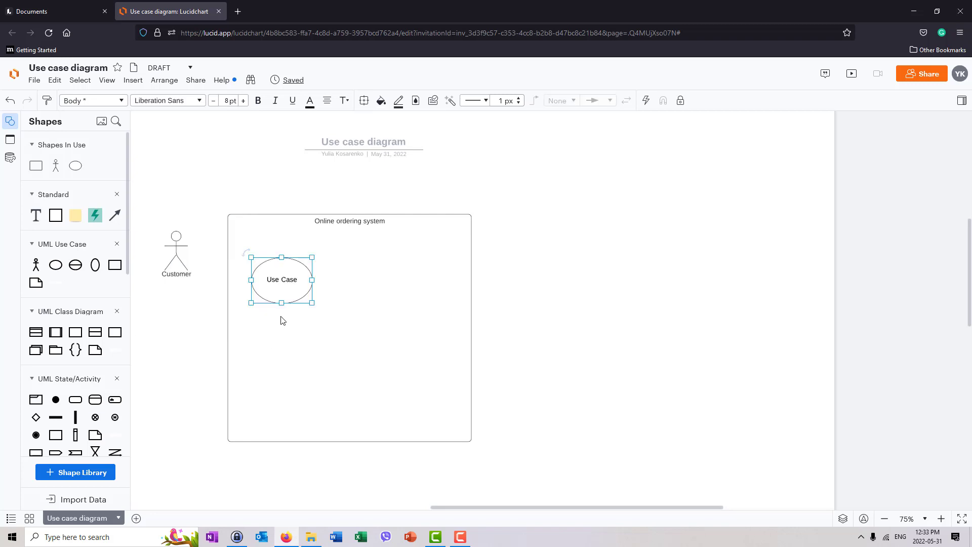
drag(282, 303, 283, 285)
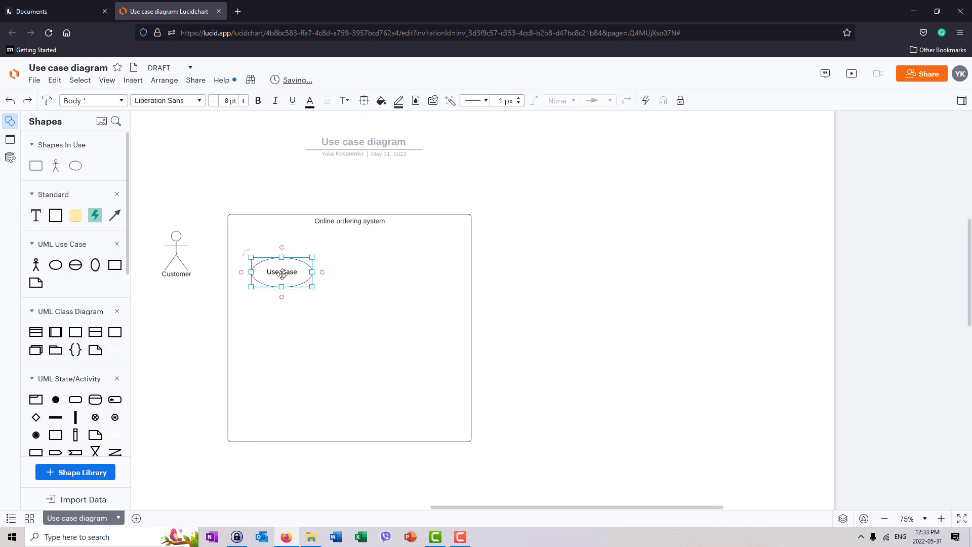
double_click(282, 273)
text(View menu)
click(195, 330)
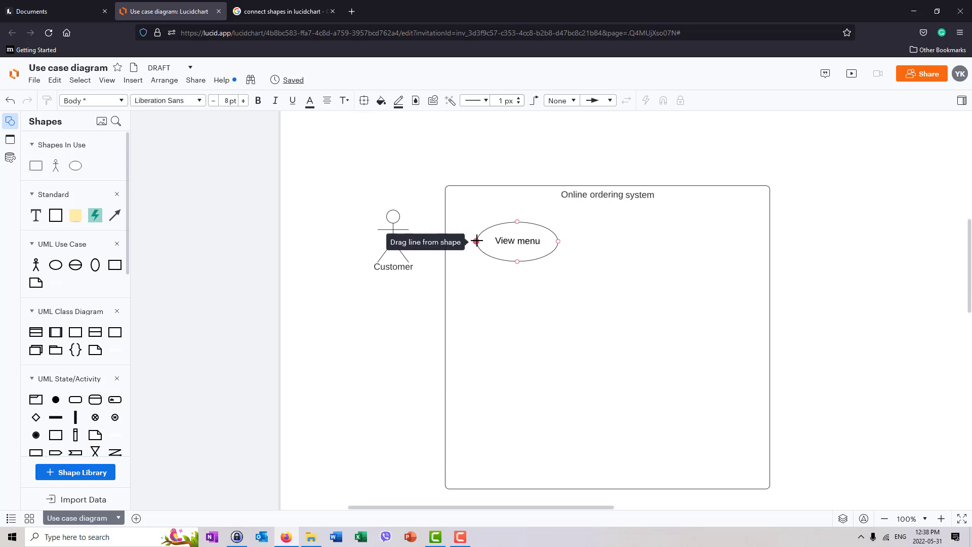
Step: Draw a connecting line from the left point of the View menu ellipse to the Customer actor's right arm
drag(476, 241, 407, 230)
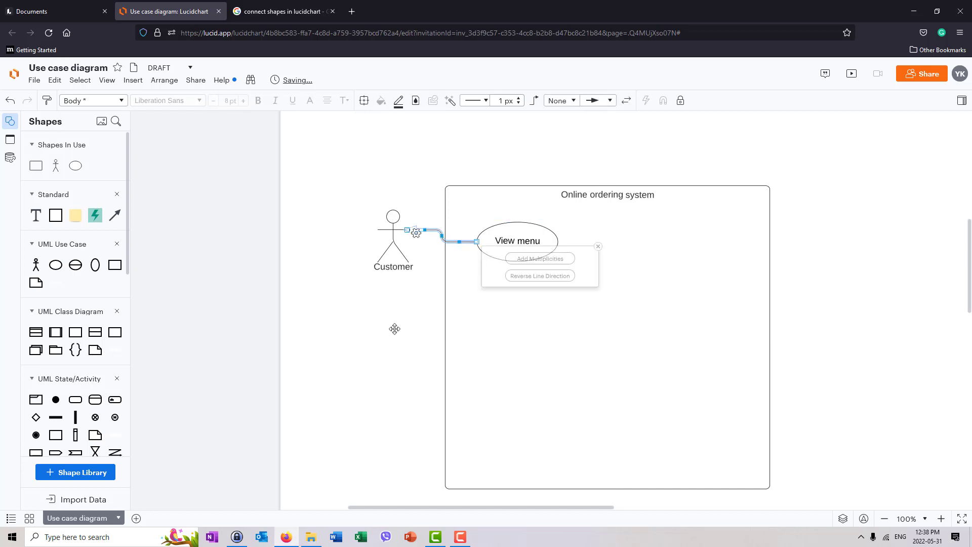